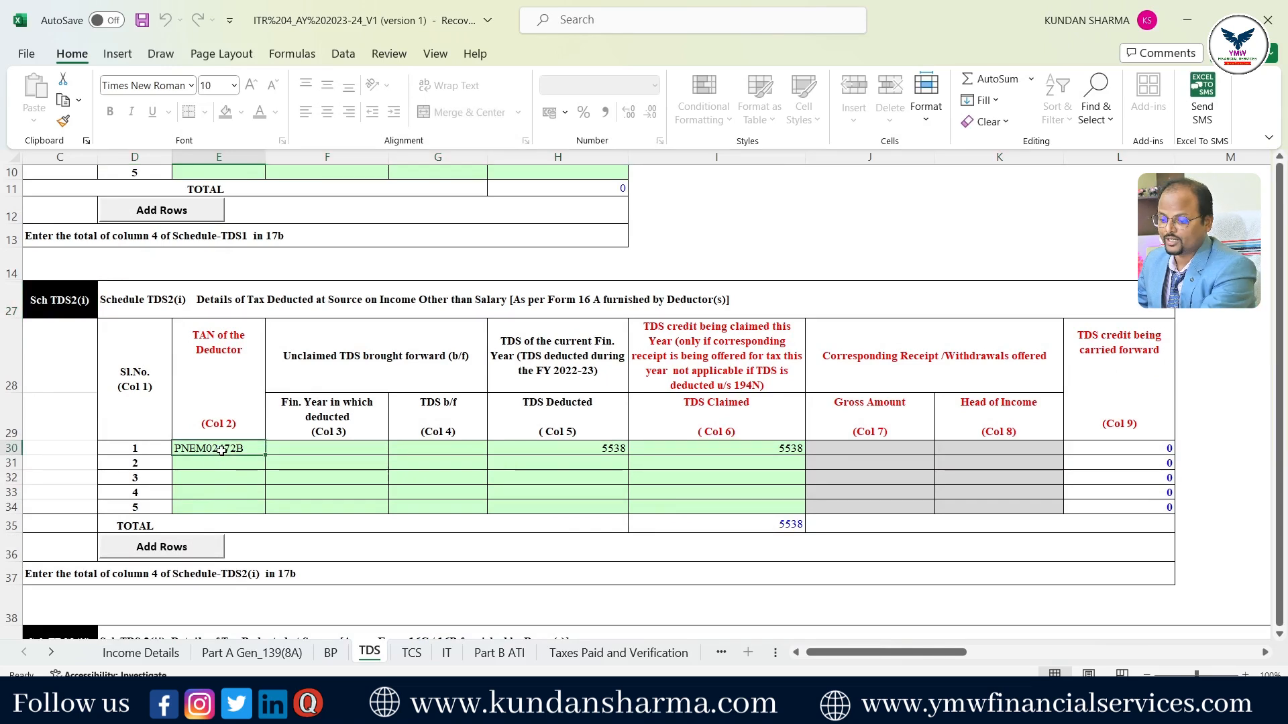
# - Clear the TDS2 row's TAN and its 5538 TDS deducted and claimed amounts
pyautogui.press('Delete')
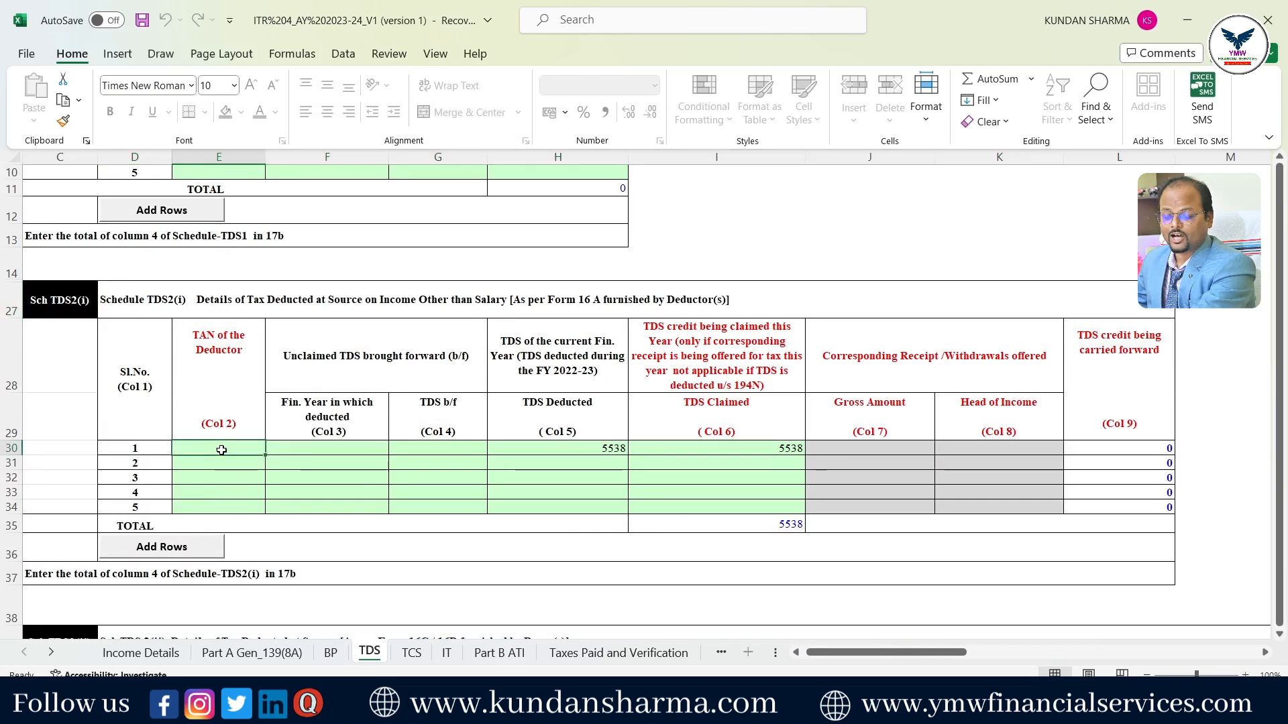
pyautogui.click(598, 450)
pyautogui.press('Delete')
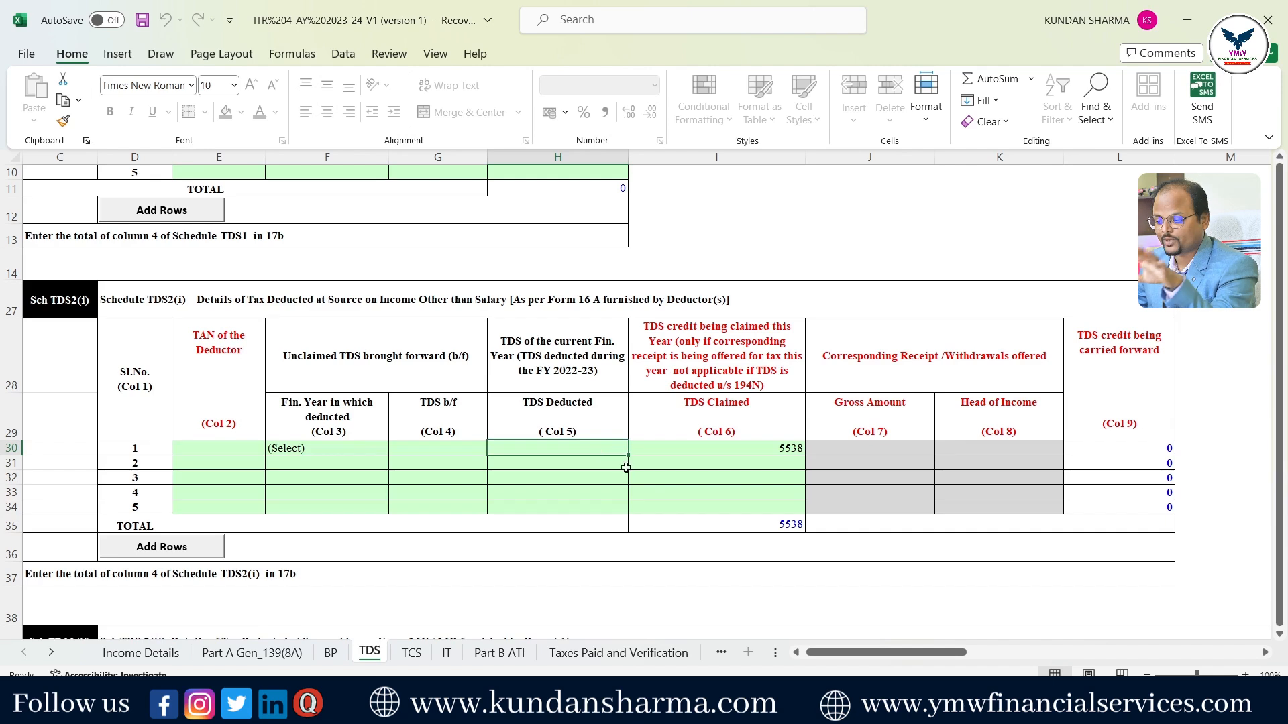
pyautogui.click(784, 449)
pyautogui.press('Delete')
pyautogui.click(1040, 615)
pyautogui.scroll(-5, 691, 521)
pyautogui.scroll(6, 637, 565)
pyautogui.scroll(3, 1162, 458)
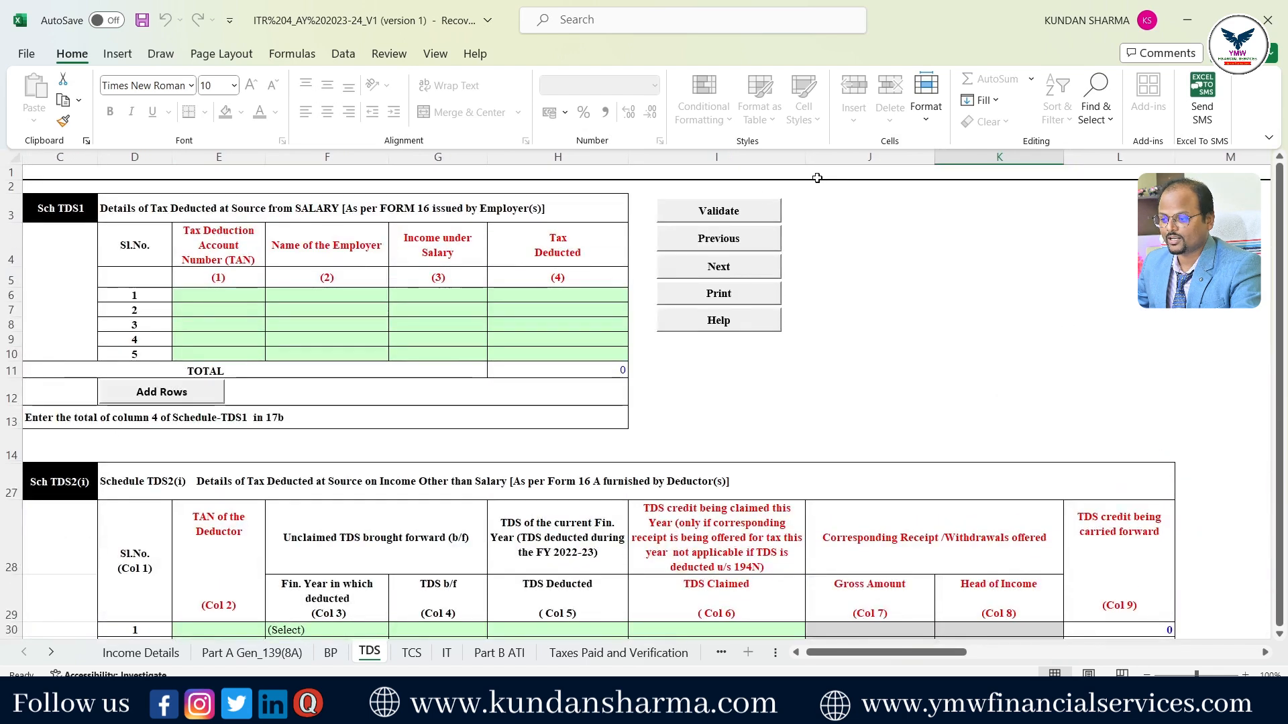
# - Validate the TDS and TCS sheets and dismiss their ok alerts
pyautogui.click(740, 213)
pyautogui.click(656, 389)
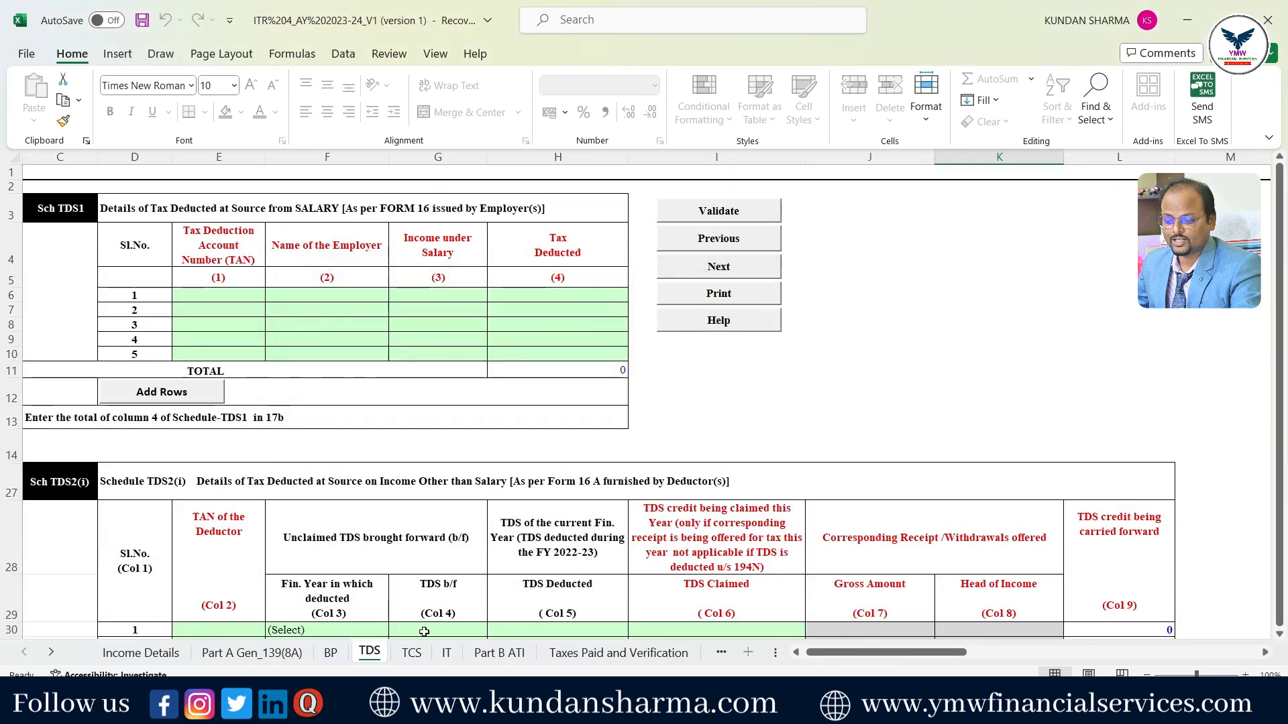
pyautogui.click(416, 662)
pyautogui.click(631, 389)
pyautogui.click(832, 207)
pyautogui.click(647, 392)
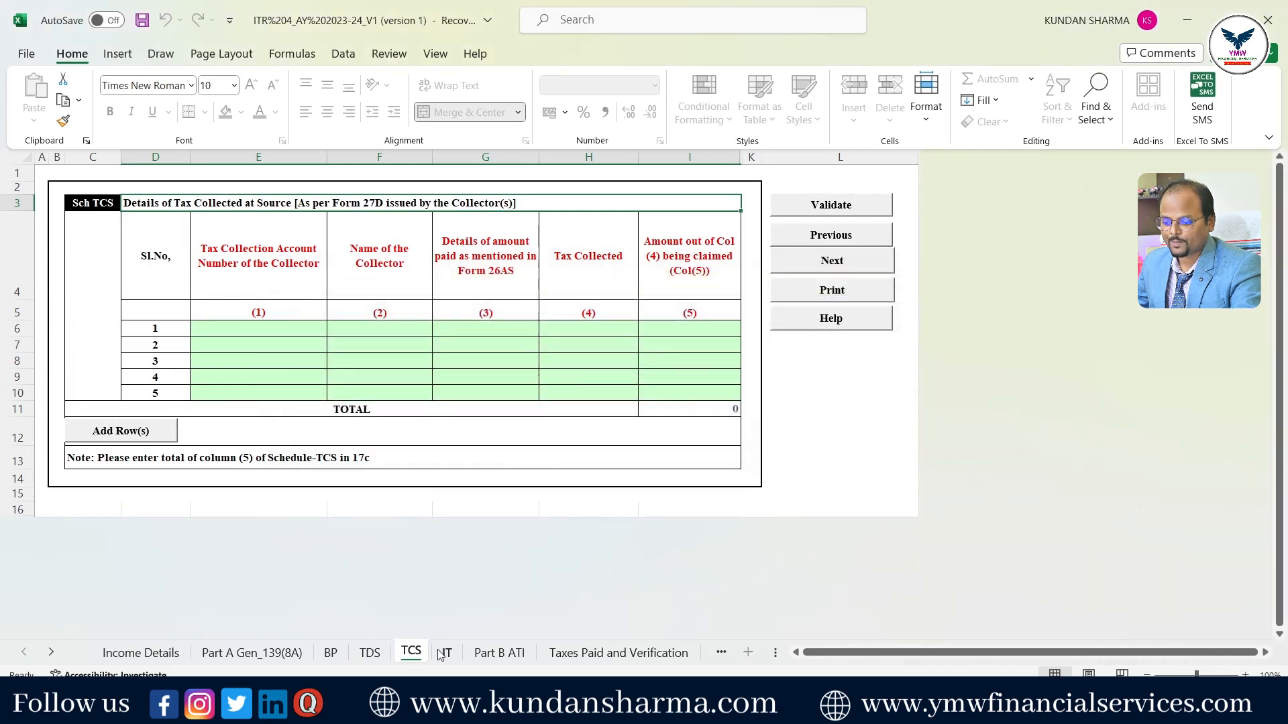
# - Validate the empty IT sheet as ok, then move to Part B ATI
pyautogui.click(447, 653)
pyautogui.click(632, 395)
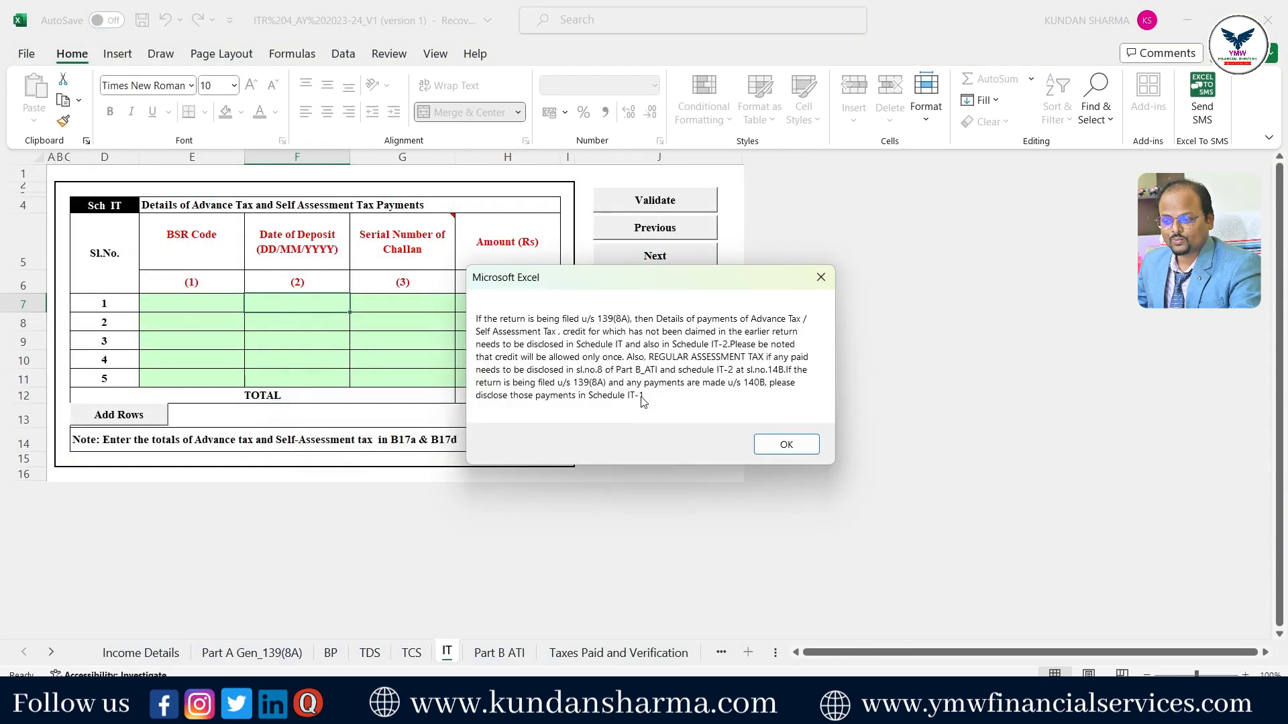
pyautogui.click(782, 444)
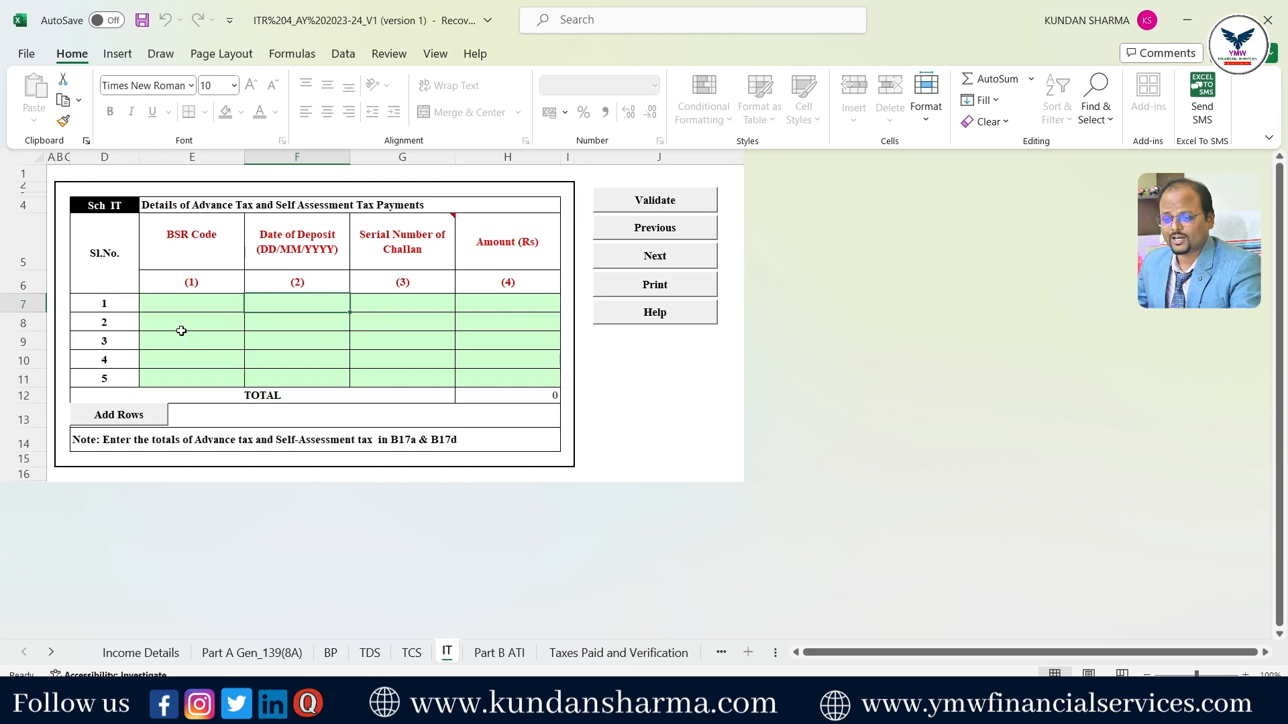
pyautogui.click(190, 305)
pyautogui.click(676, 211)
pyautogui.click(641, 392)
pyautogui.click(497, 653)
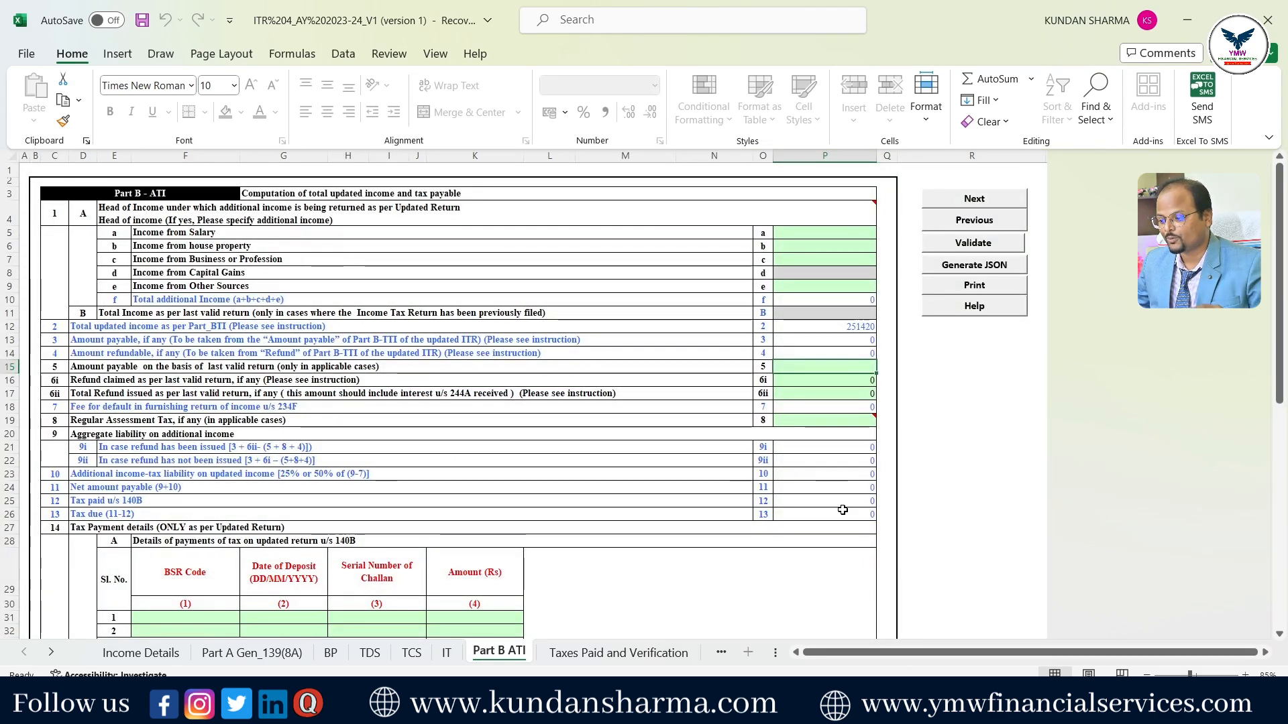
# - Validate Part B ATI, which flags that net payable and 140B tax paid must exceed 0
pyautogui.scroll(-1, 849, 451)
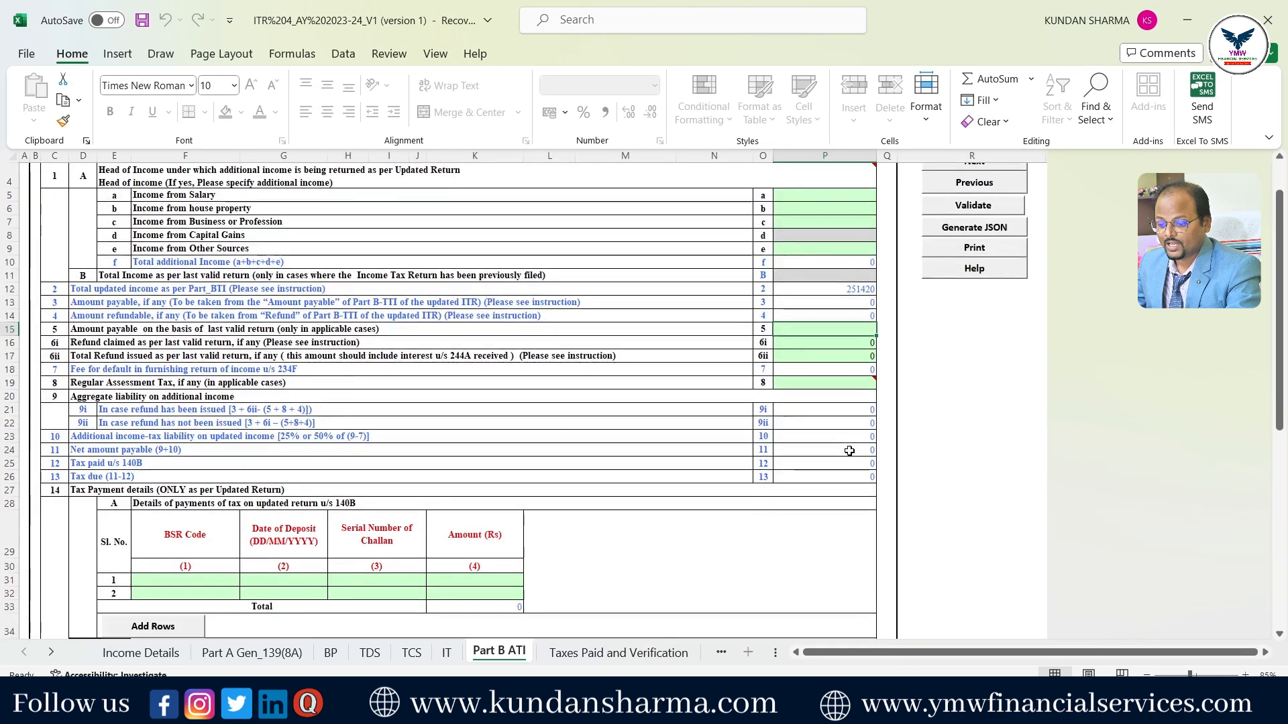
pyautogui.scroll(1, 941, 450)
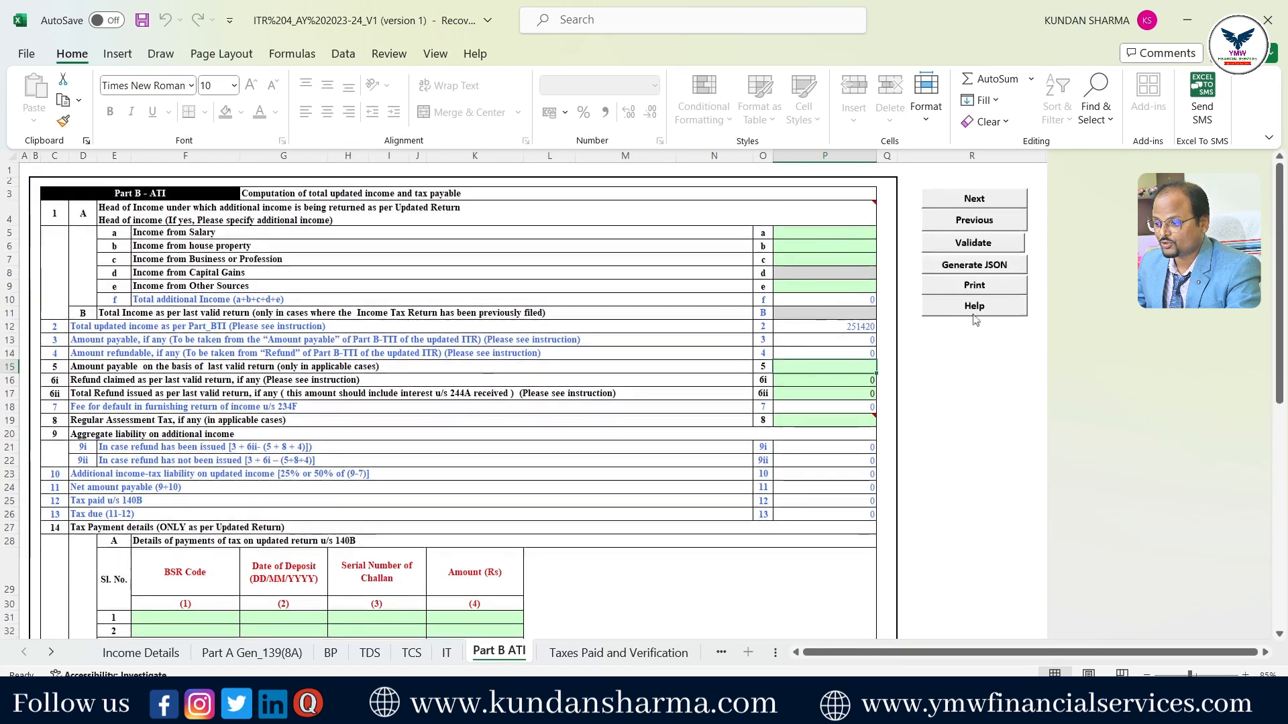
pyautogui.click(973, 242)
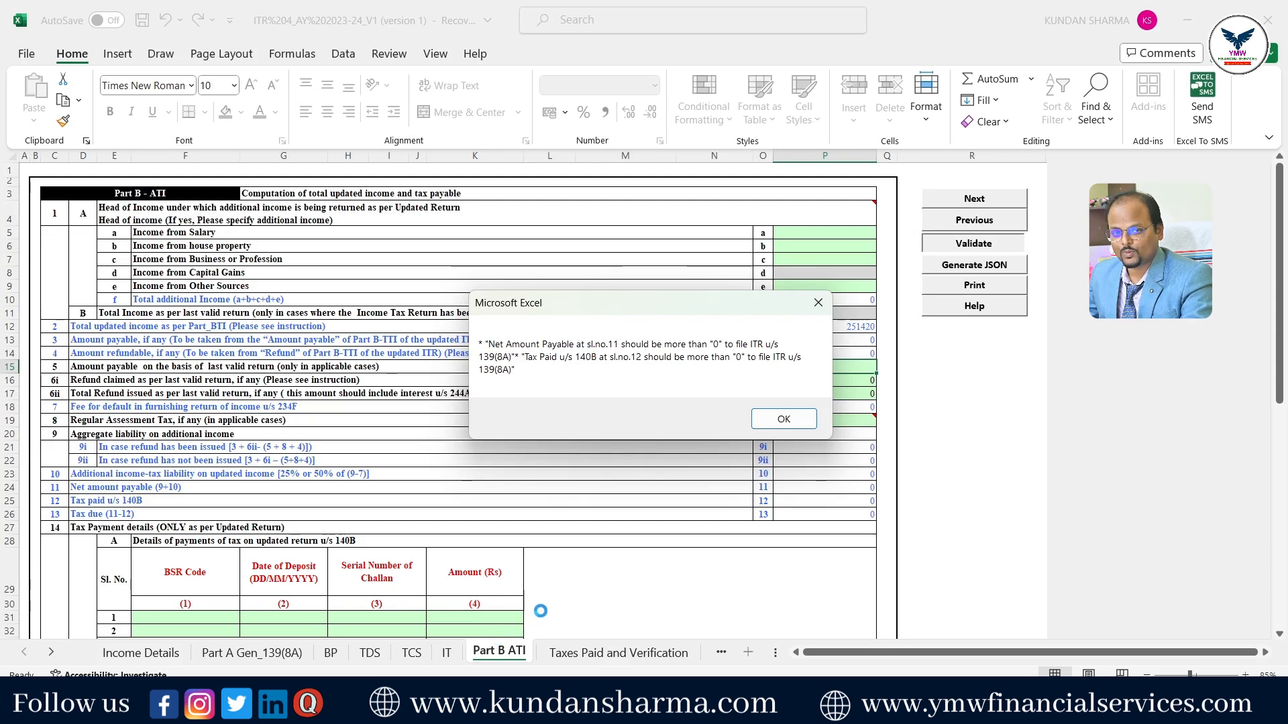
# - Dismiss the Part B ATI warning and review the updated income computation
pyautogui.click(792, 419)
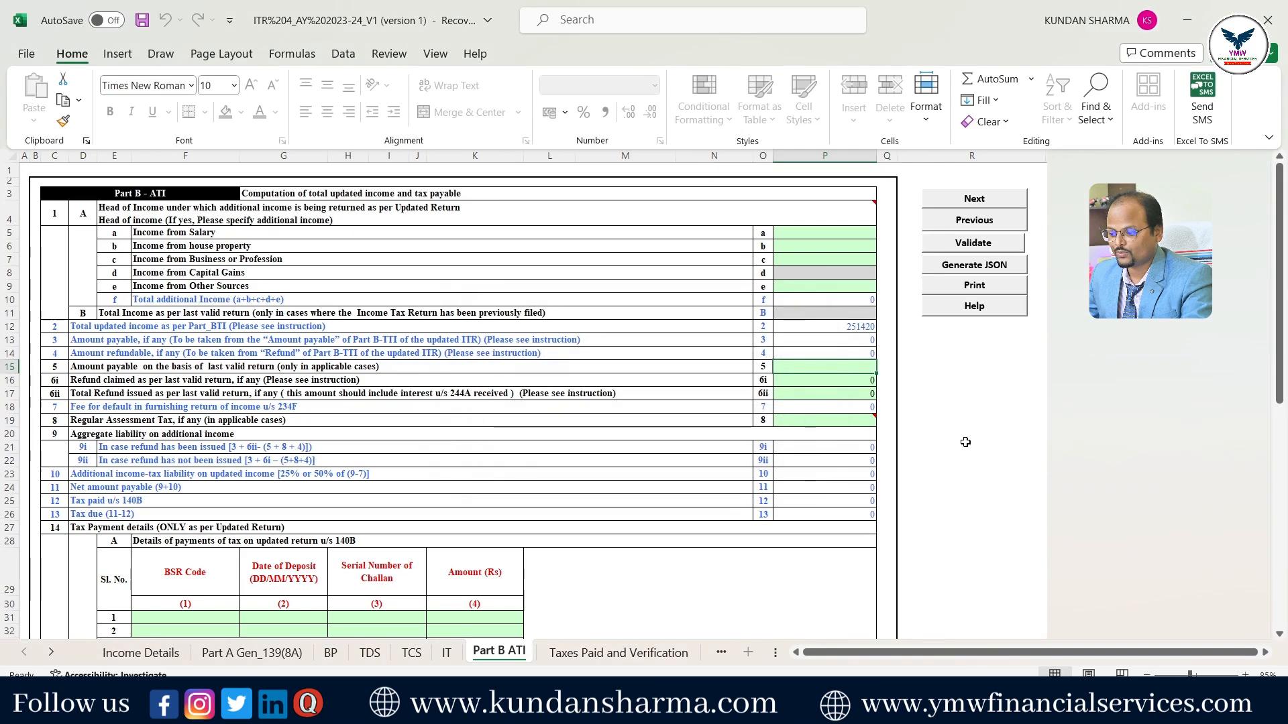
pyautogui.scroll(-5, 684, 553)
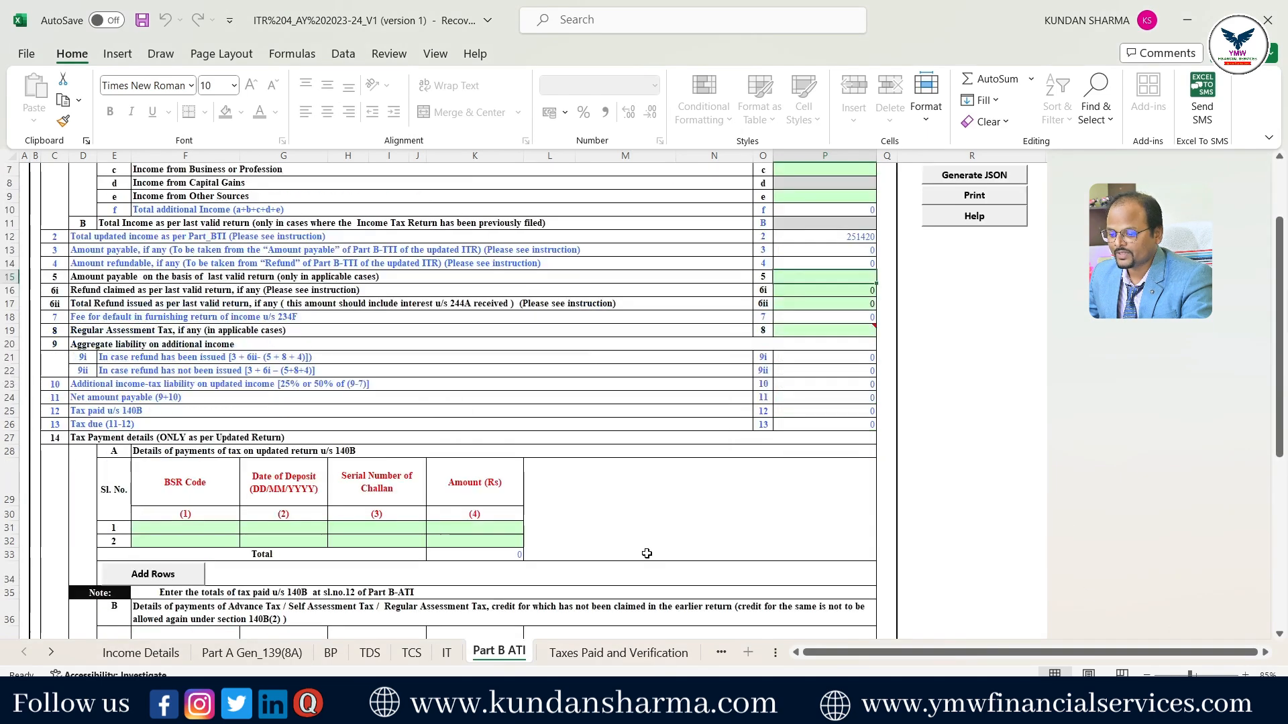
pyautogui.scroll(4, 664, 553)
pyautogui.scroll(1, 647, 553)
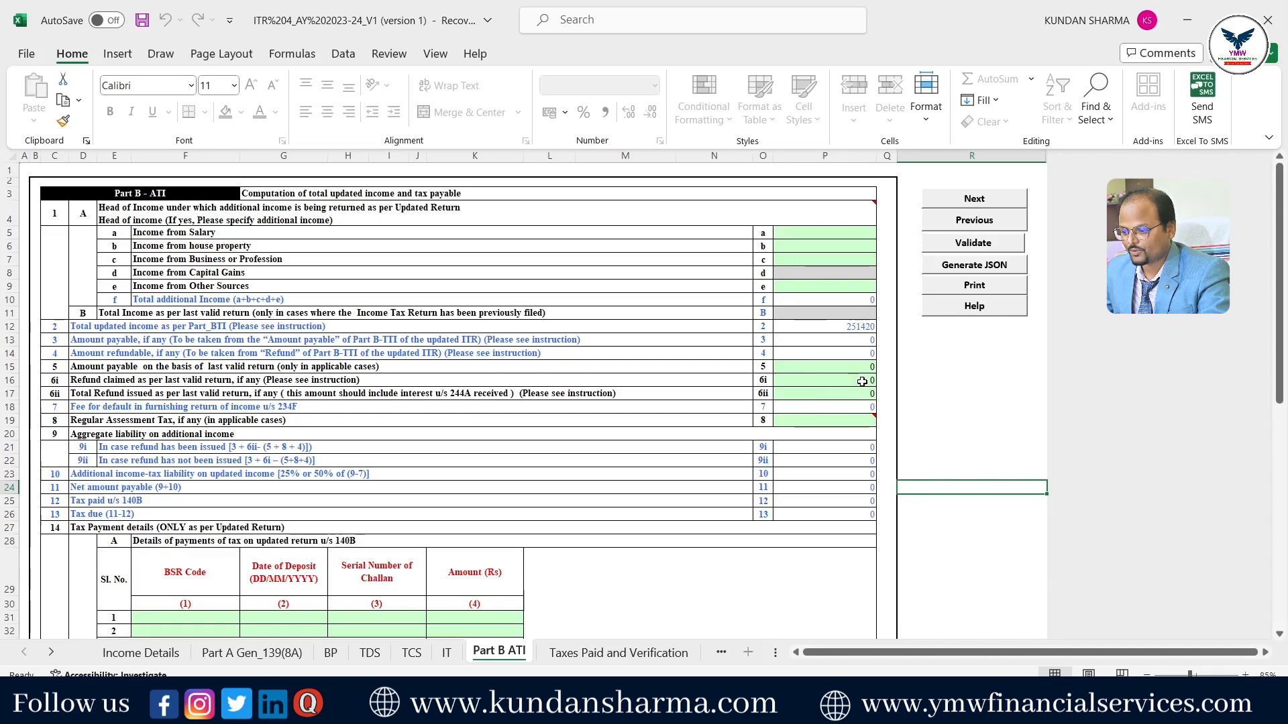
# - Enter a refund claimed of 1000 at item 6i of Part B ATI
pyautogui.click(862, 381)
pyautogui.write('1000')
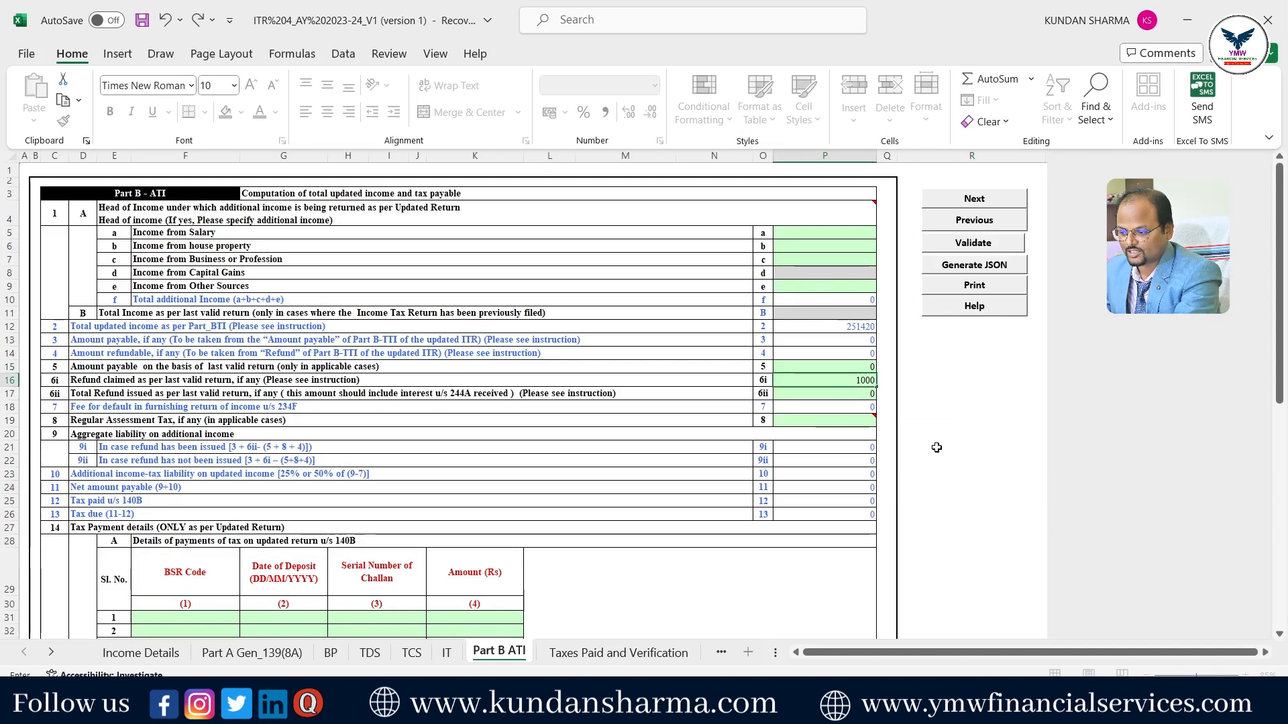
pyautogui.click(936, 447)
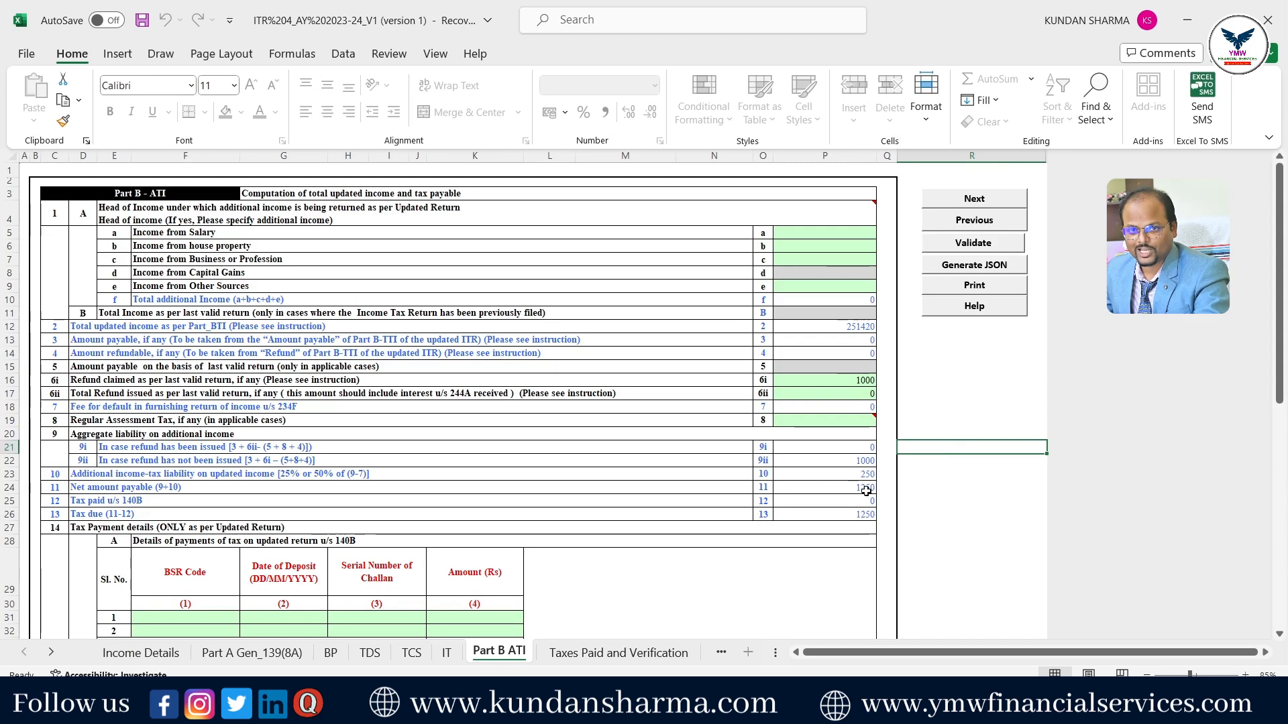
pyautogui.scroll(-1, 938, 521)
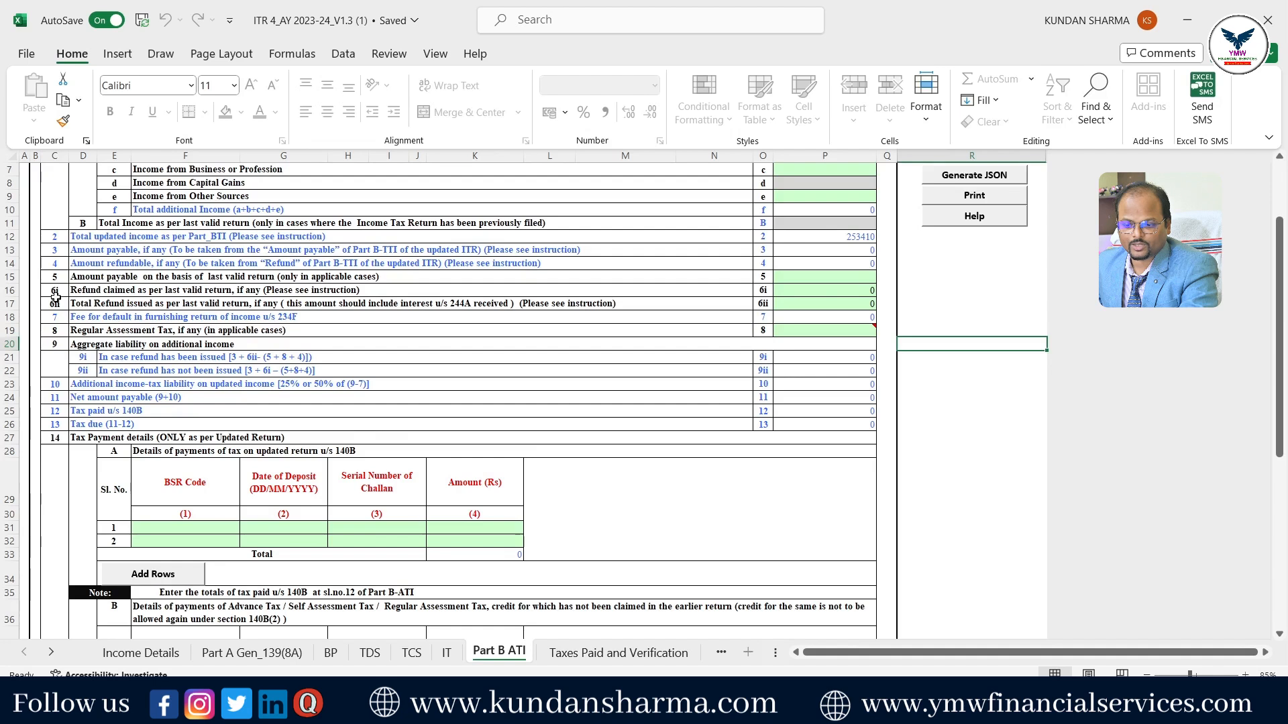
# - Claim a 1000 refund at 6i and enter 1250 as the first 140B payment
pyautogui.click(871, 289)
pyautogui.write('1000')
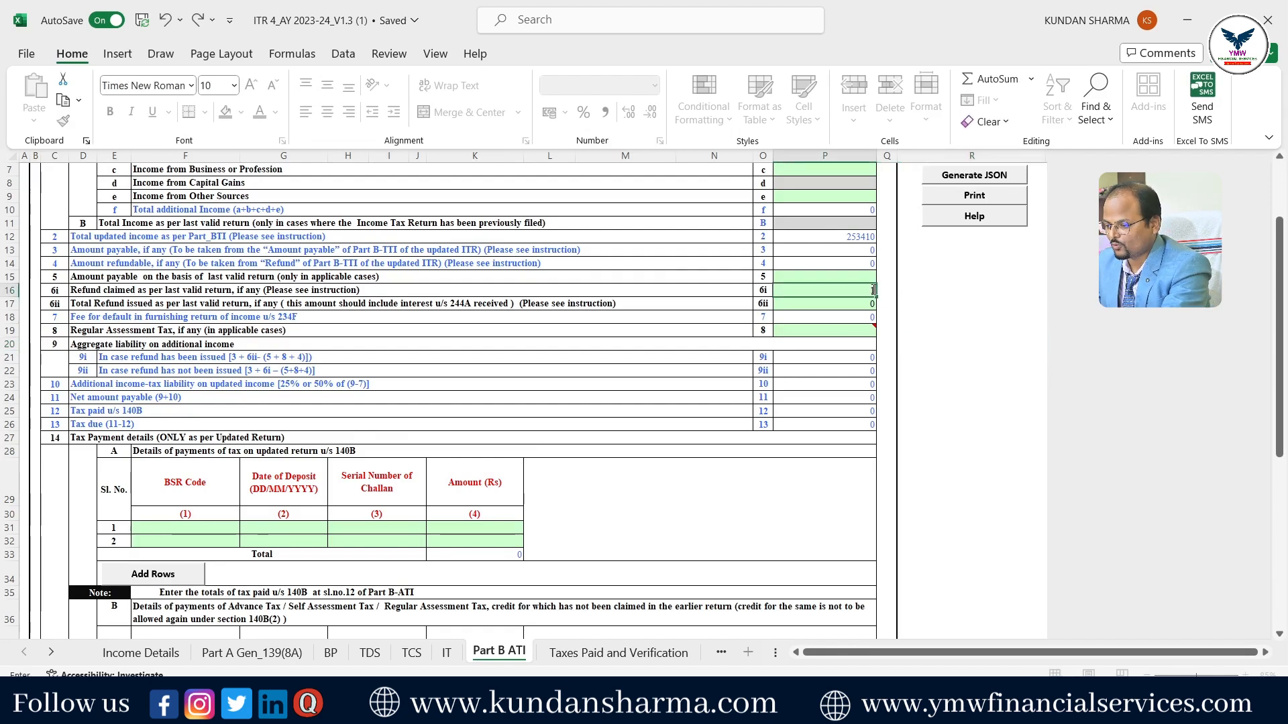
pyautogui.click(947, 361)
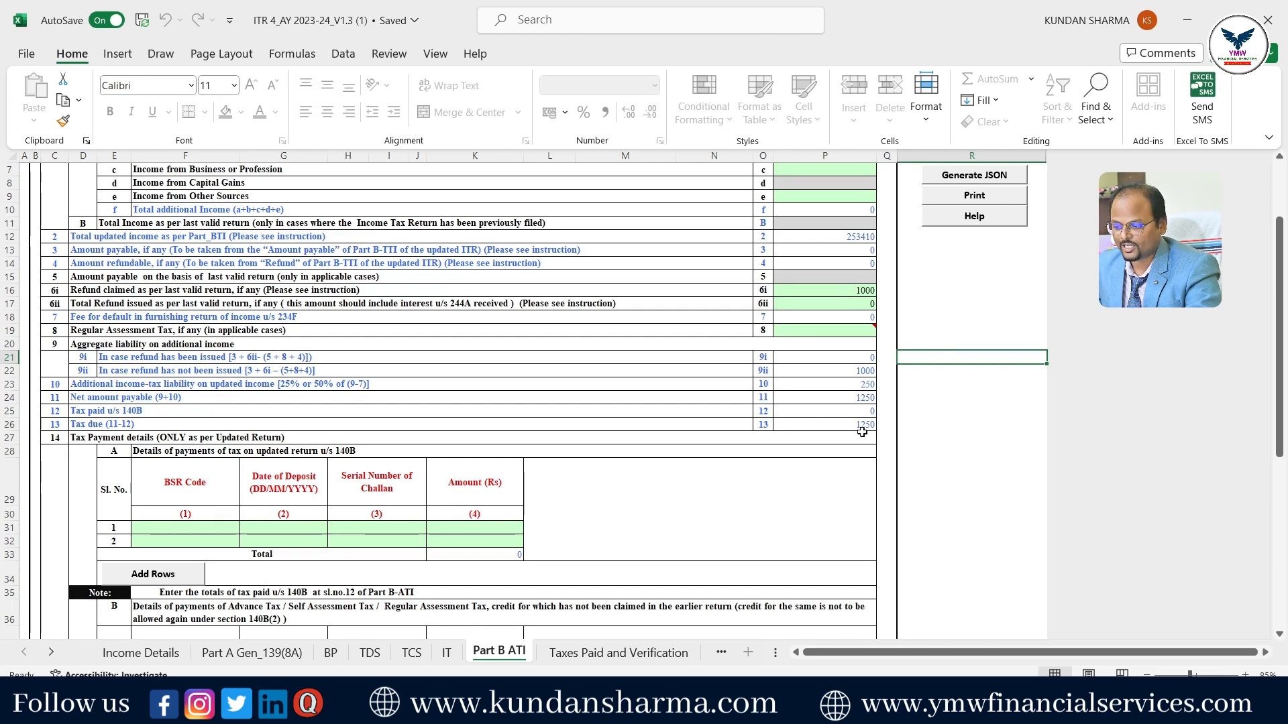
pyautogui.click(476, 534)
pyautogui.write('1250')
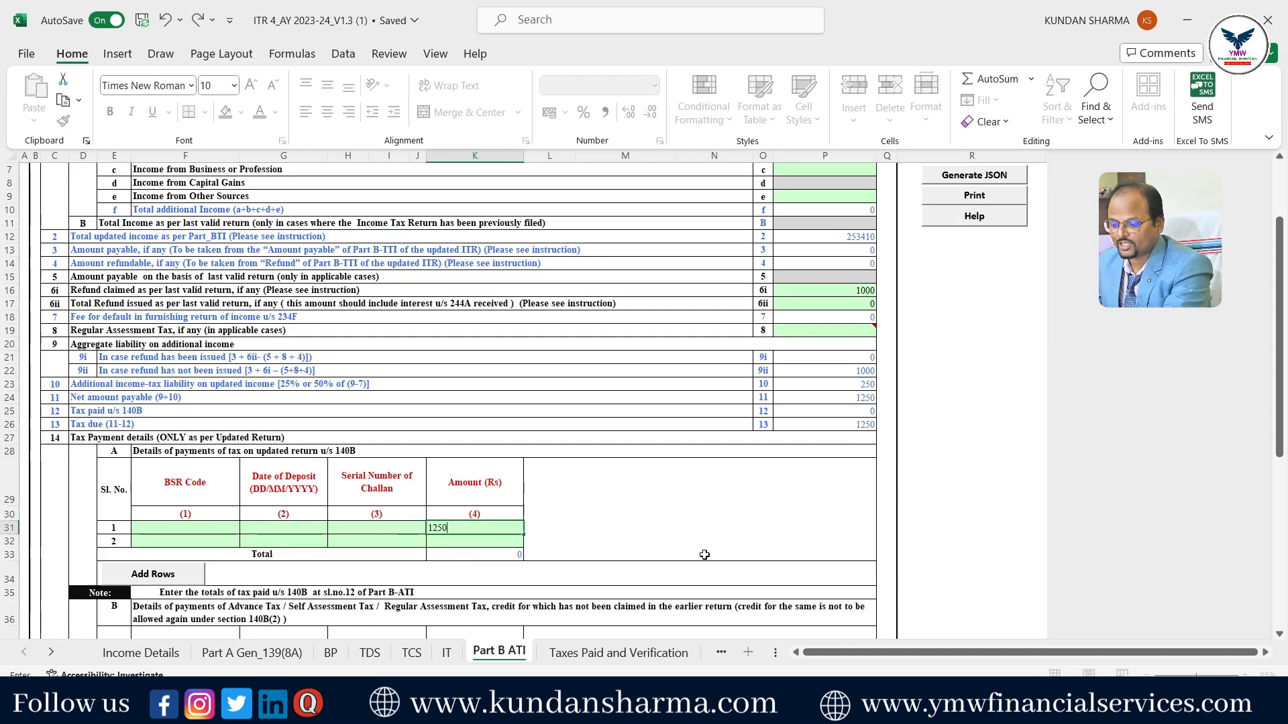
pyautogui.click(838, 528)
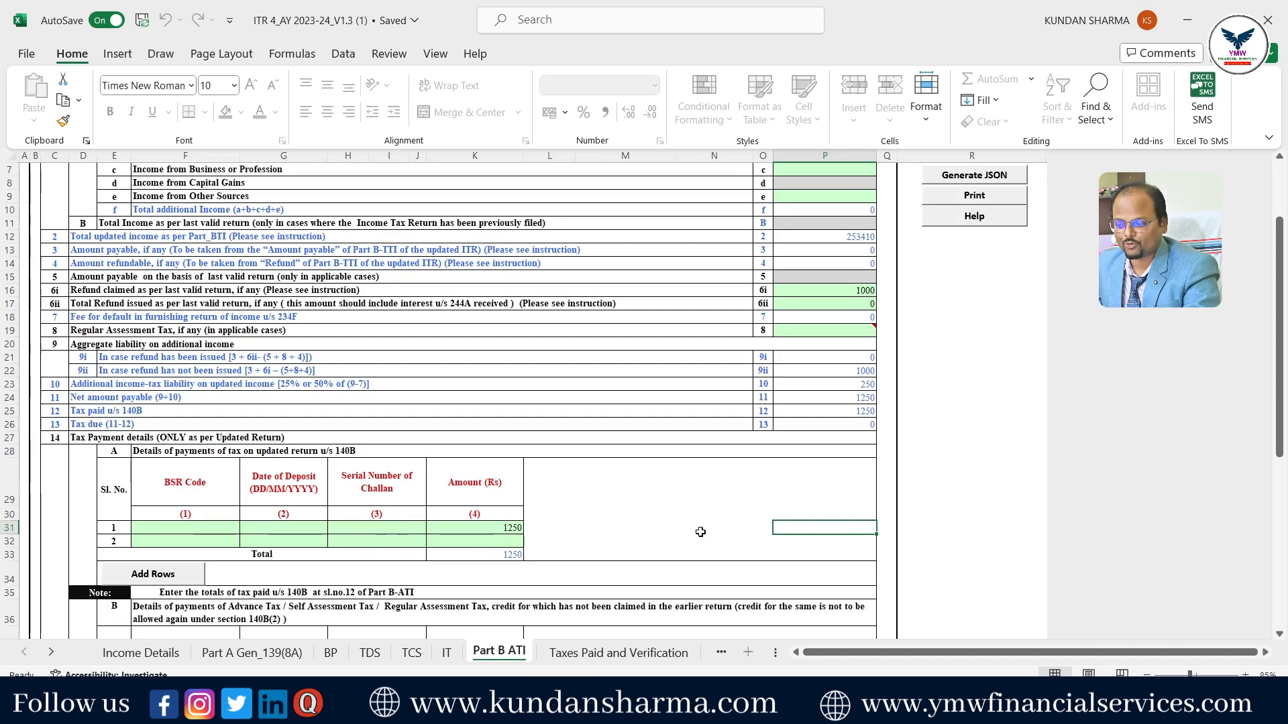
pyautogui.scroll(2, 935, 543)
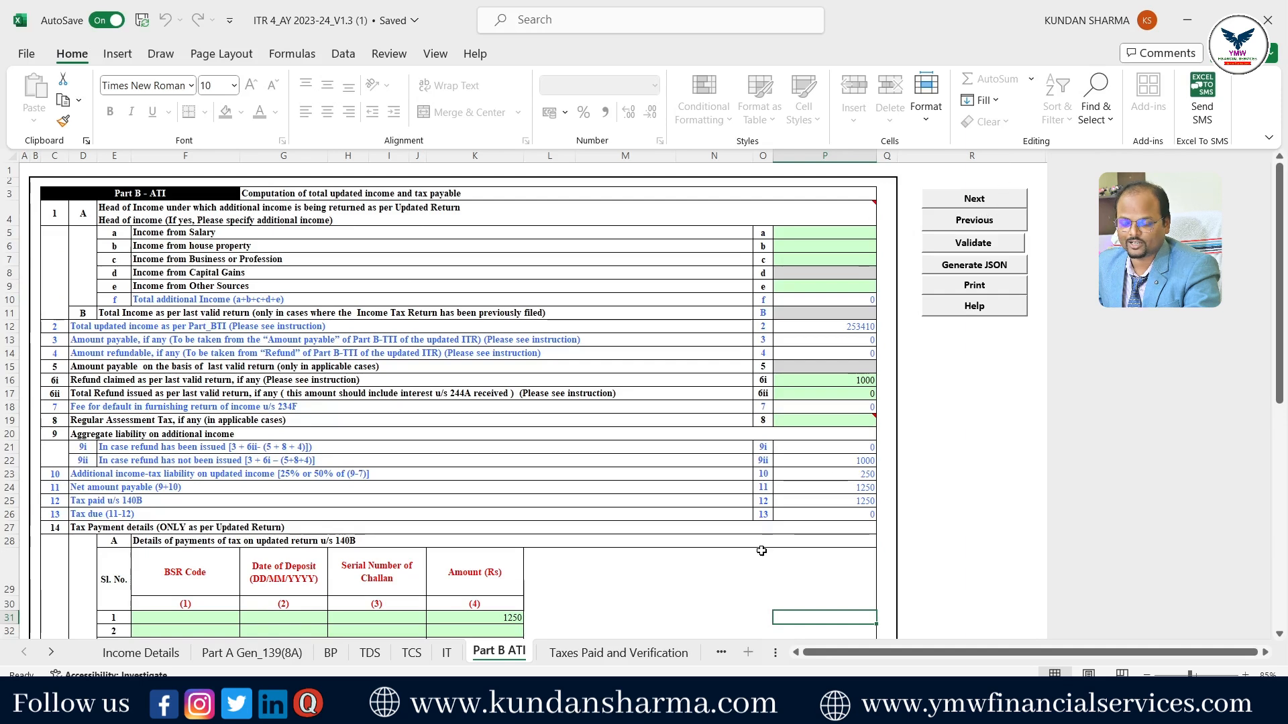
pyautogui.scroll(-3, 269, 523)
pyautogui.click(299, 489)
pyautogui.write('30/01/2024')
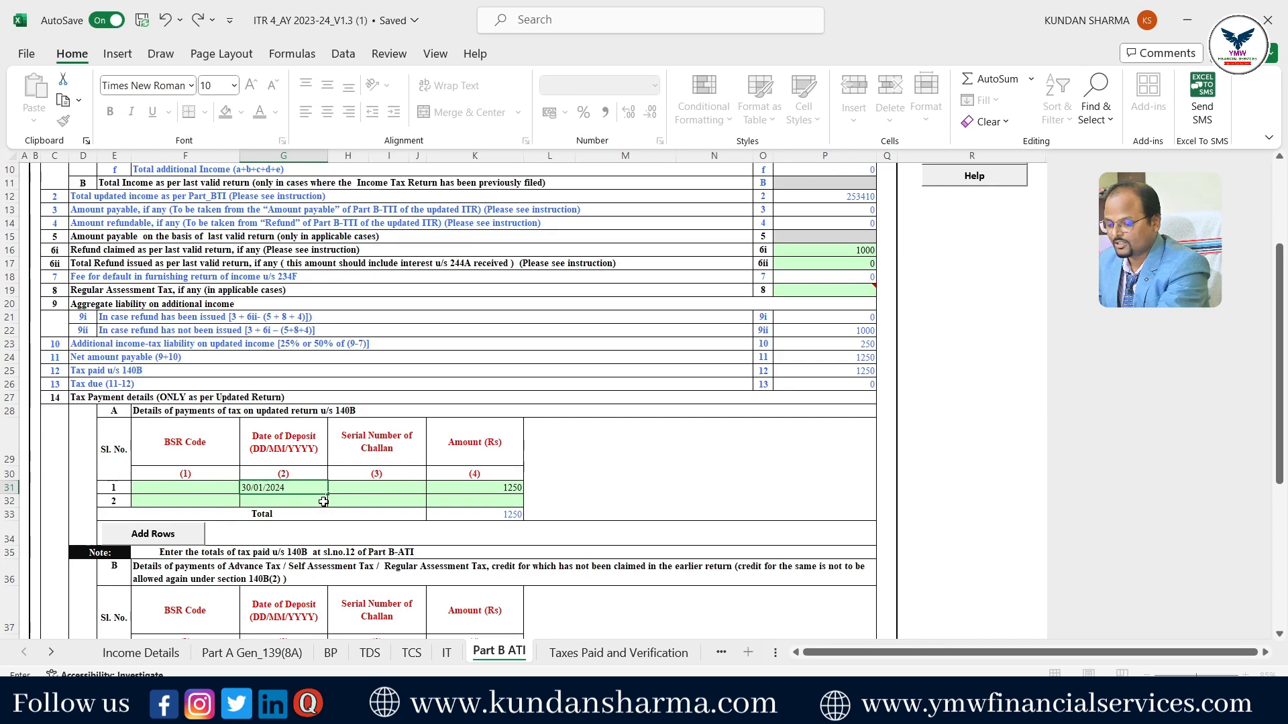
pyautogui.click(369, 488)
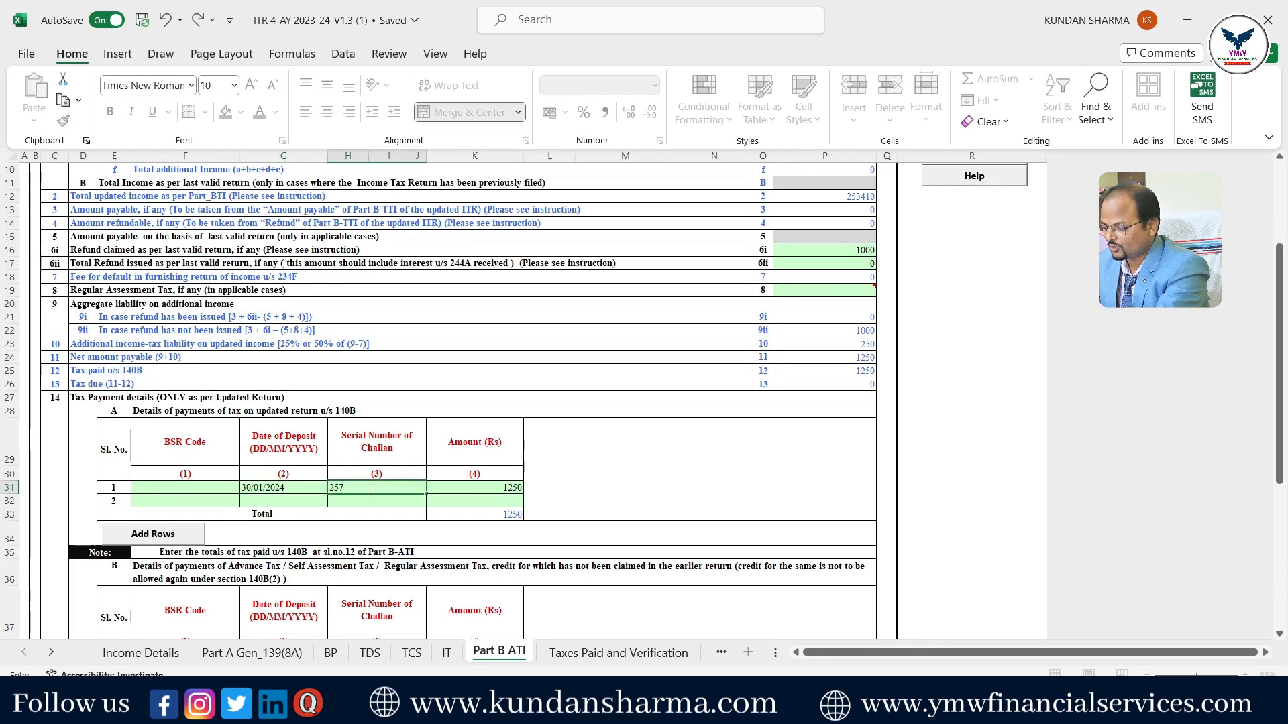
pyautogui.click(221, 491)
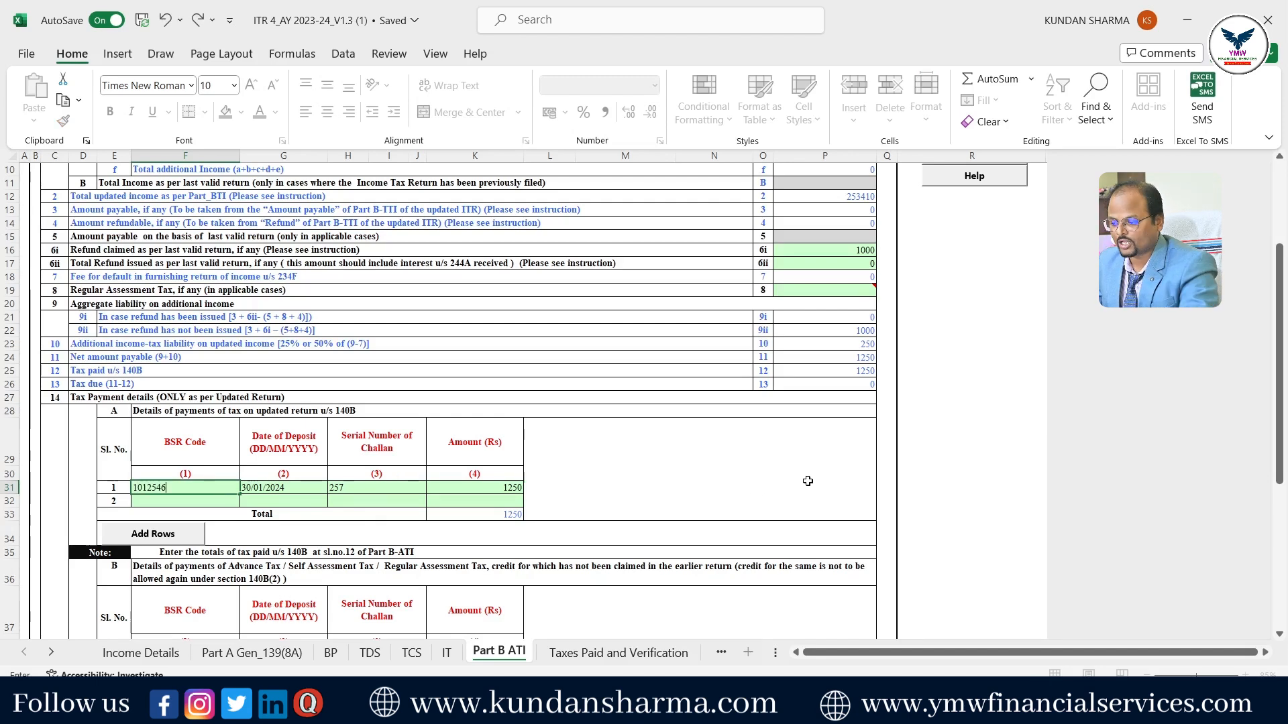
pyautogui.click(972, 488)
pyautogui.scroll(3, 971, 335)
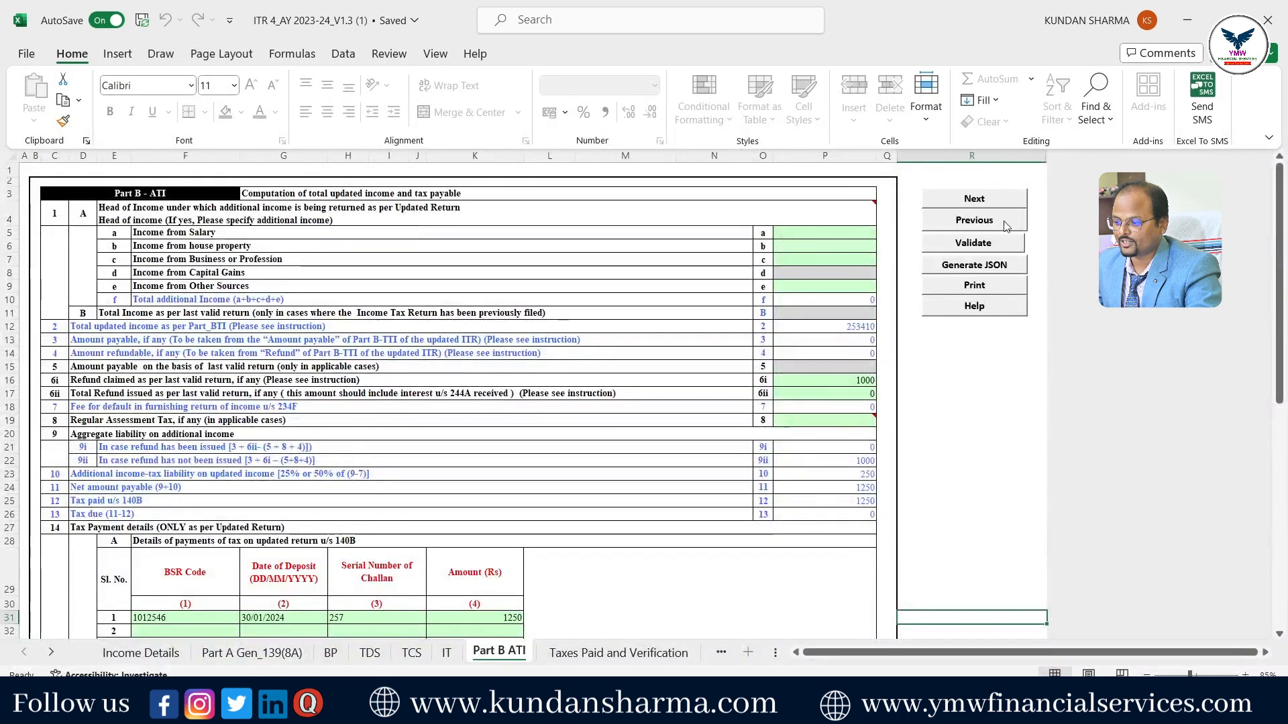
# - Validate Part B ATI and accept the 'Sheet Part B ATI is ok' message
pyautogui.click(973, 243)
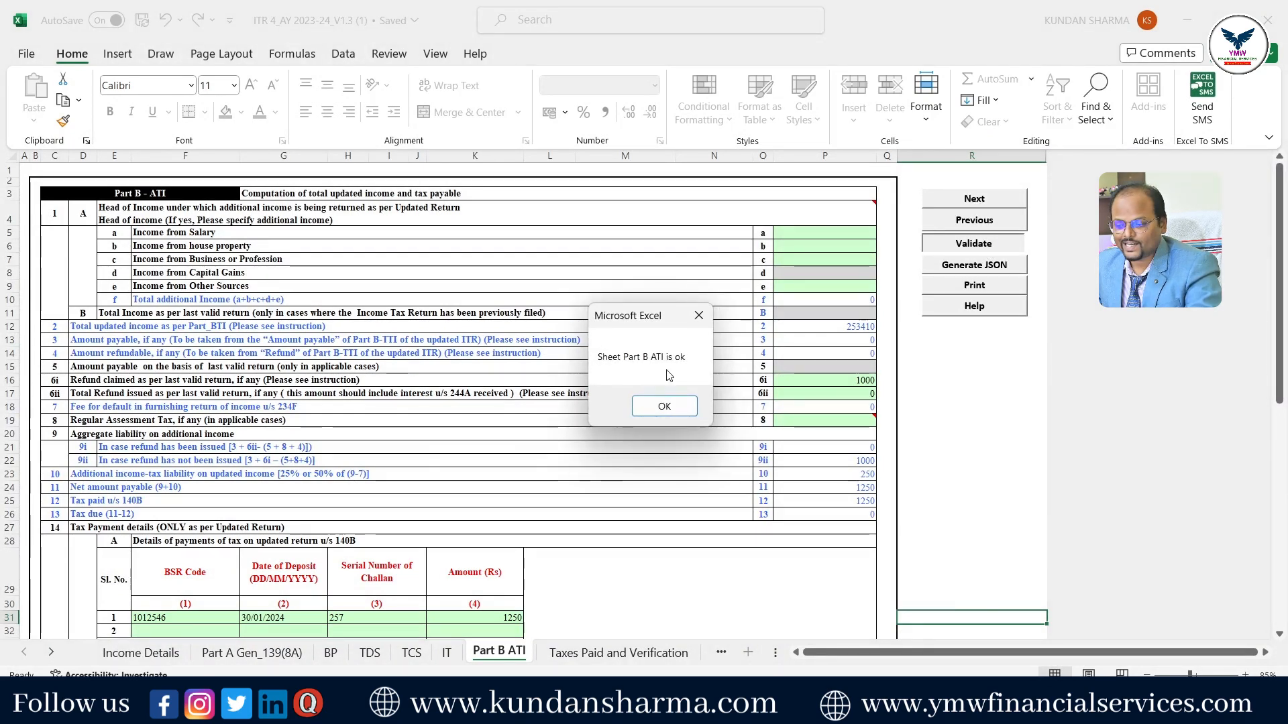
pyautogui.click(678, 412)
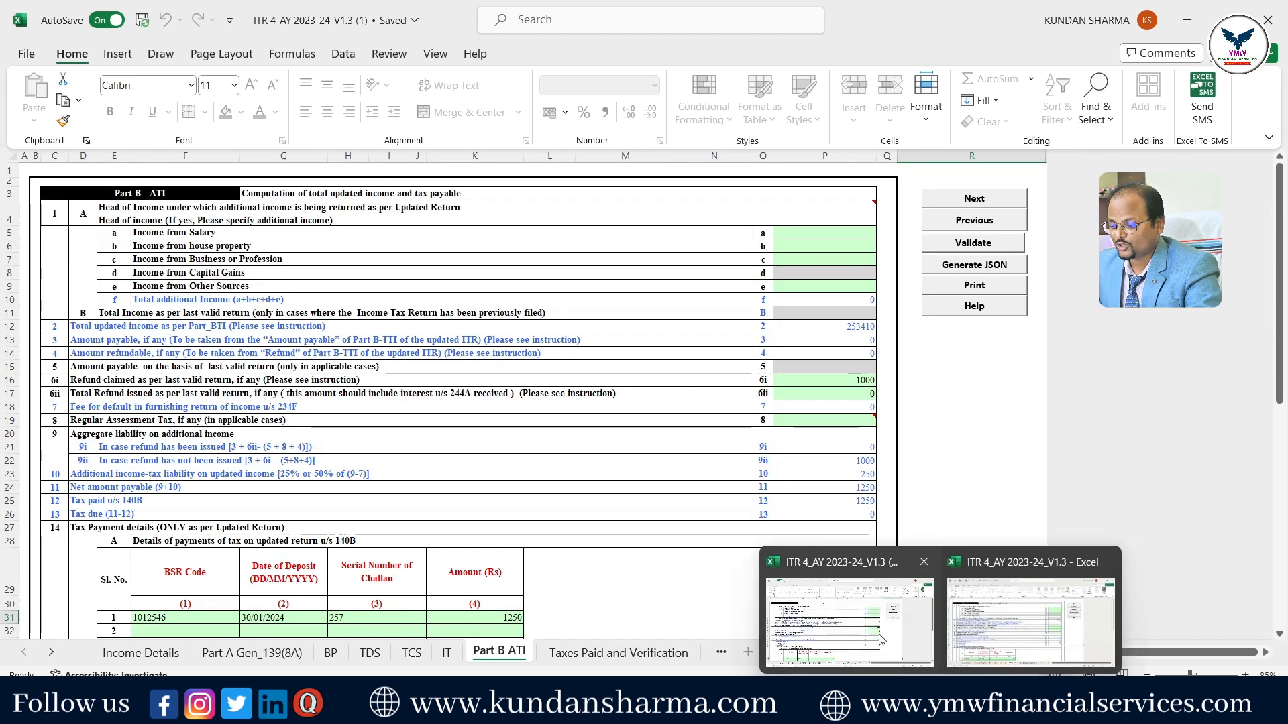
# - Switch to the other ITR 4_AY 2023-24_V1.3 workbook and validate its Part B ATI as ok
pyautogui.click(898, 653)
pyautogui.press('Return')
pyautogui.moveTo(942, 703)
pyautogui.click(1000, 635)
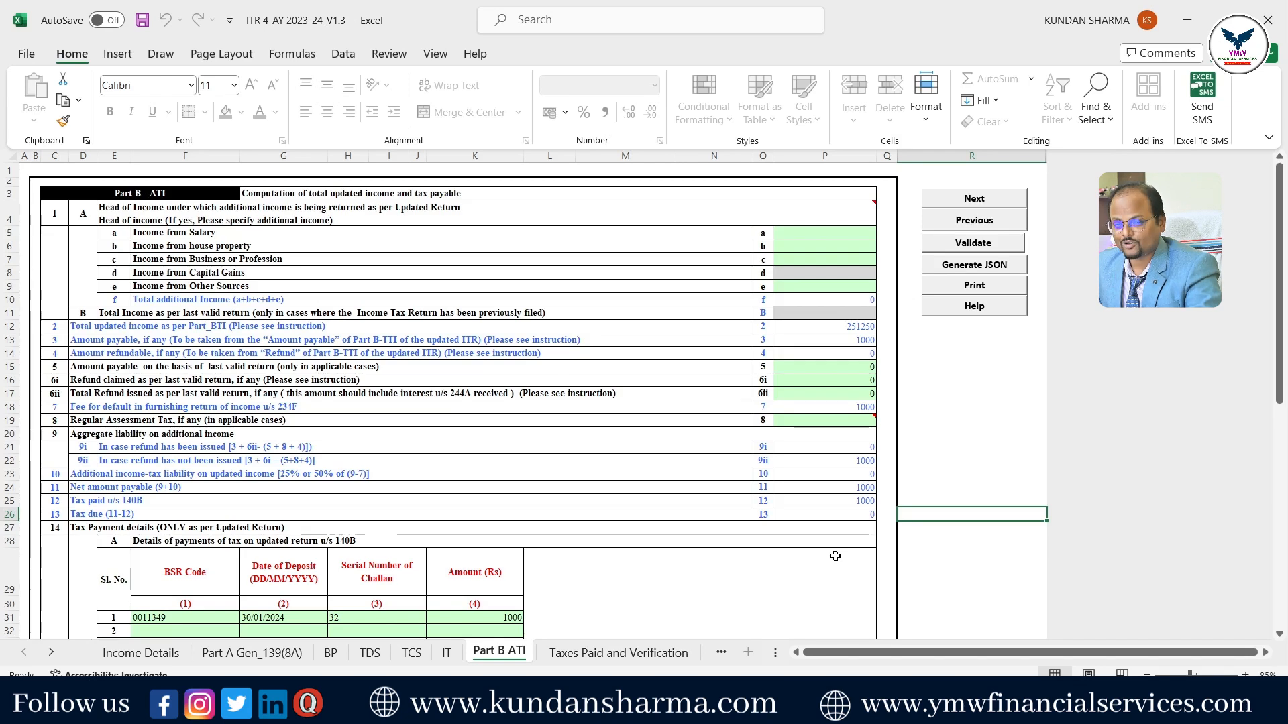
pyautogui.click(974, 243)
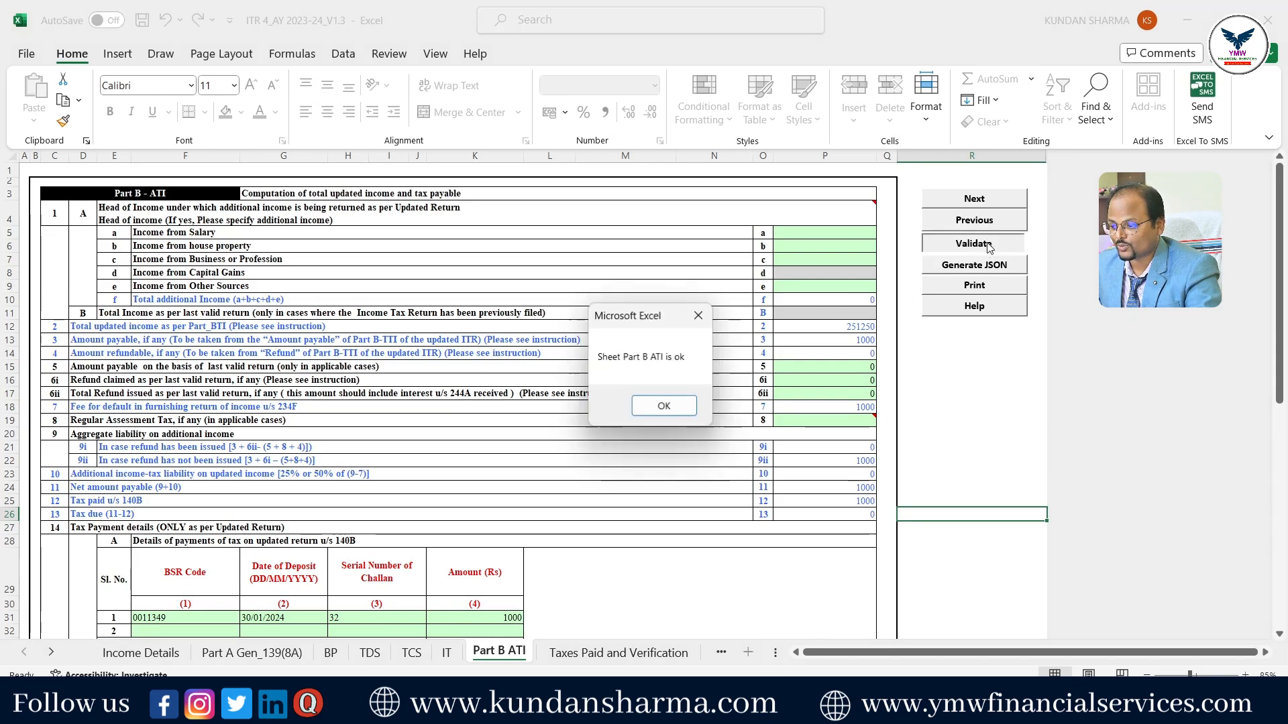
pyautogui.click(690, 407)
# - Calculate tax, generate the ITR-4 JSON, and locate it in the Downloads folder
pyautogui.click(141, 652)
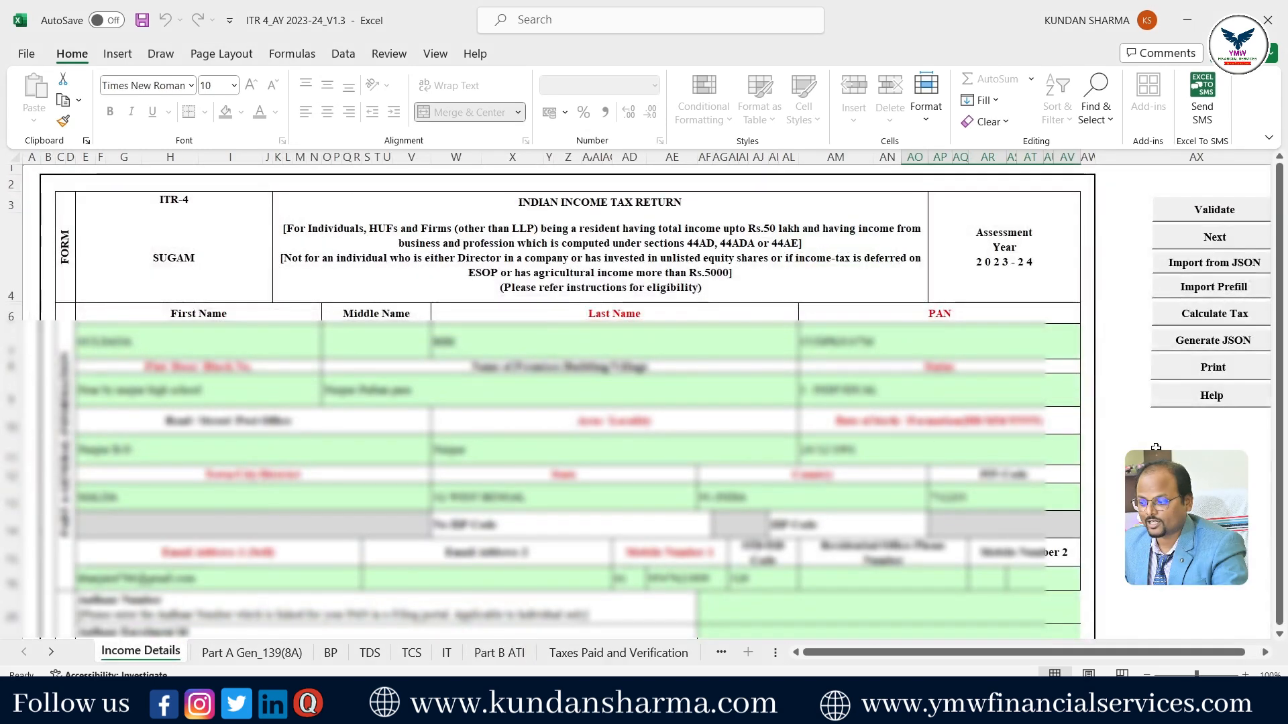
pyautogui.click(1216, 320)
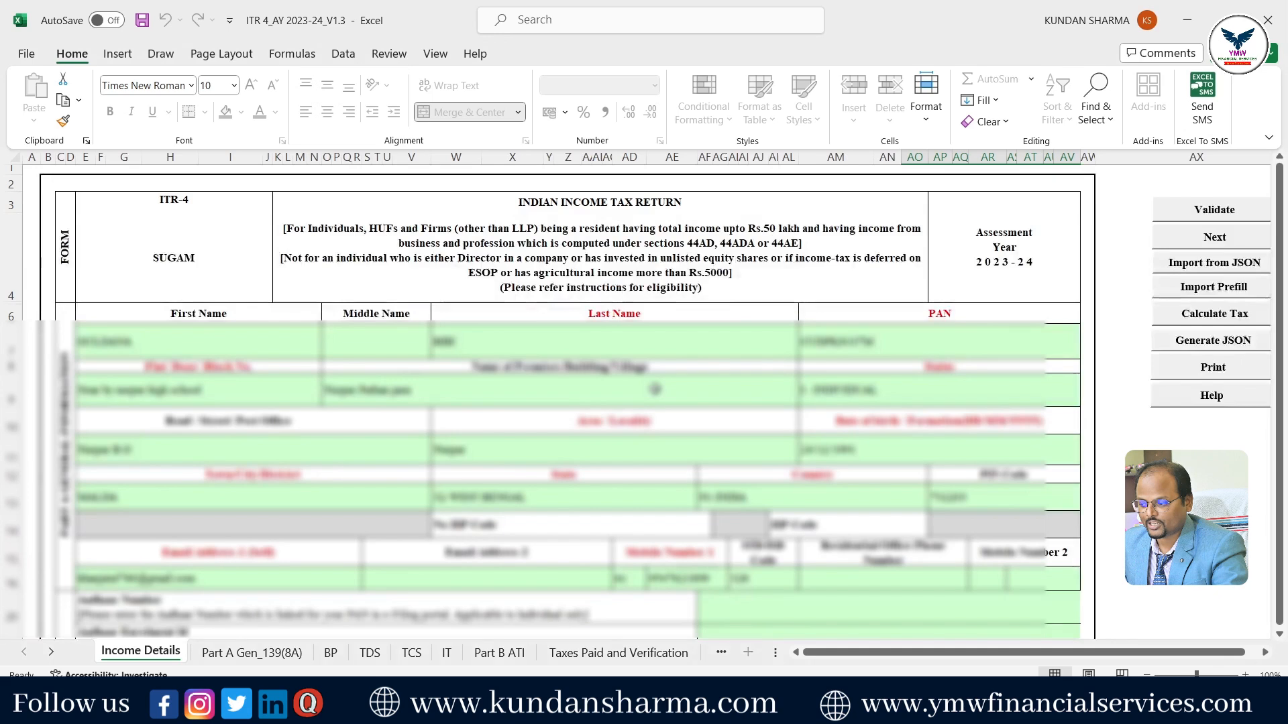
pyautogui.click(1222, 340)
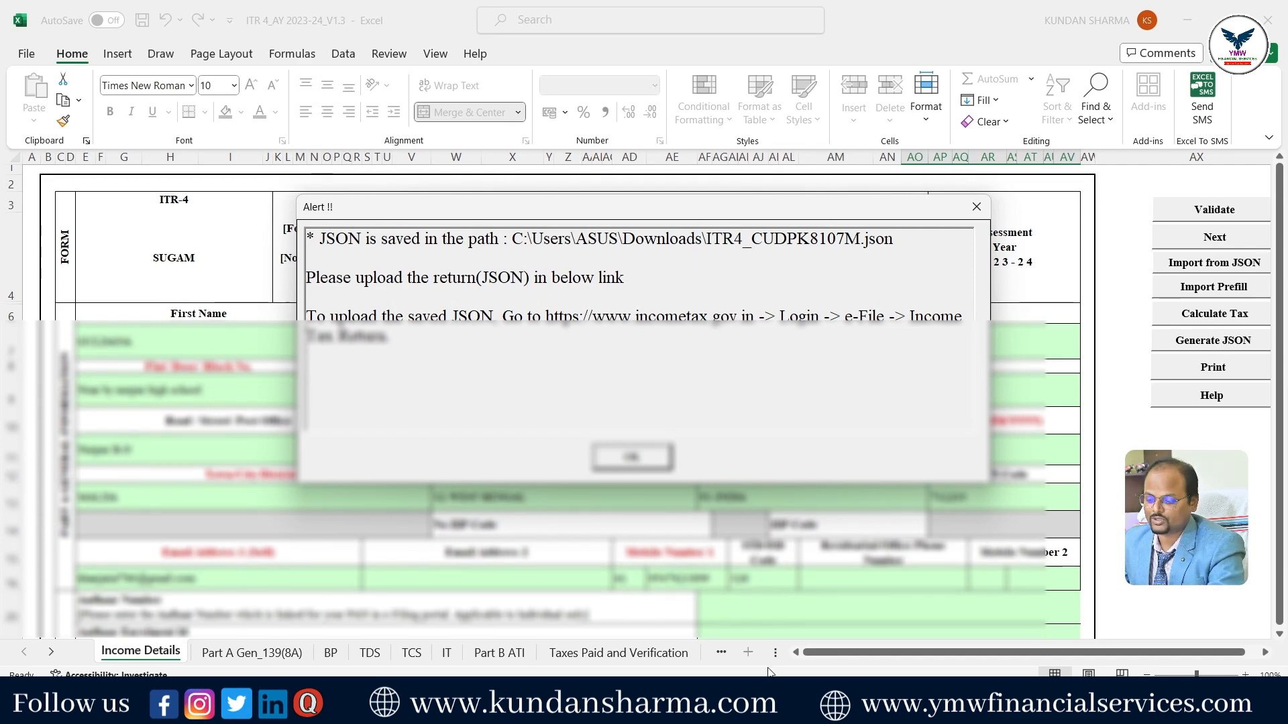
pyautogui.click(758, 704)
pyautogui.click(705, 631)
pyautogui.click(198, 248)
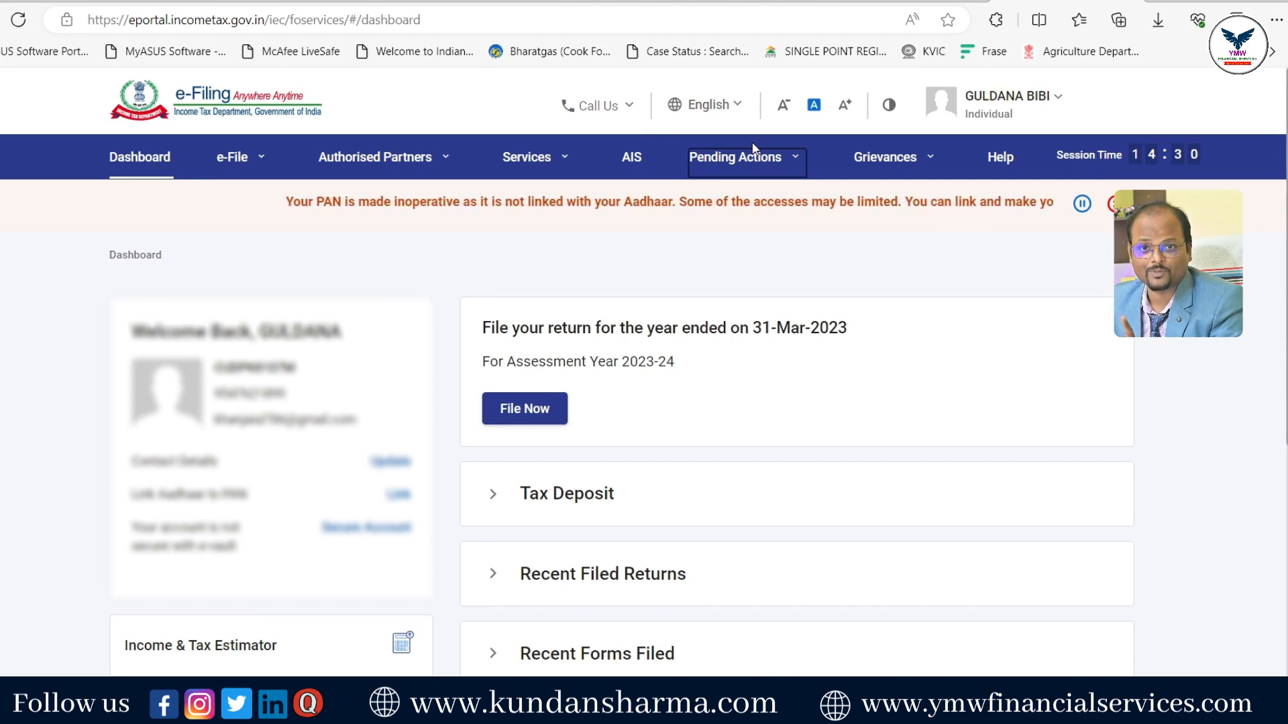
# - Start a new return for assessment year 2023-24 with filing type 139(8A) Updated Return
pyautogui.moveTo(246, 180)
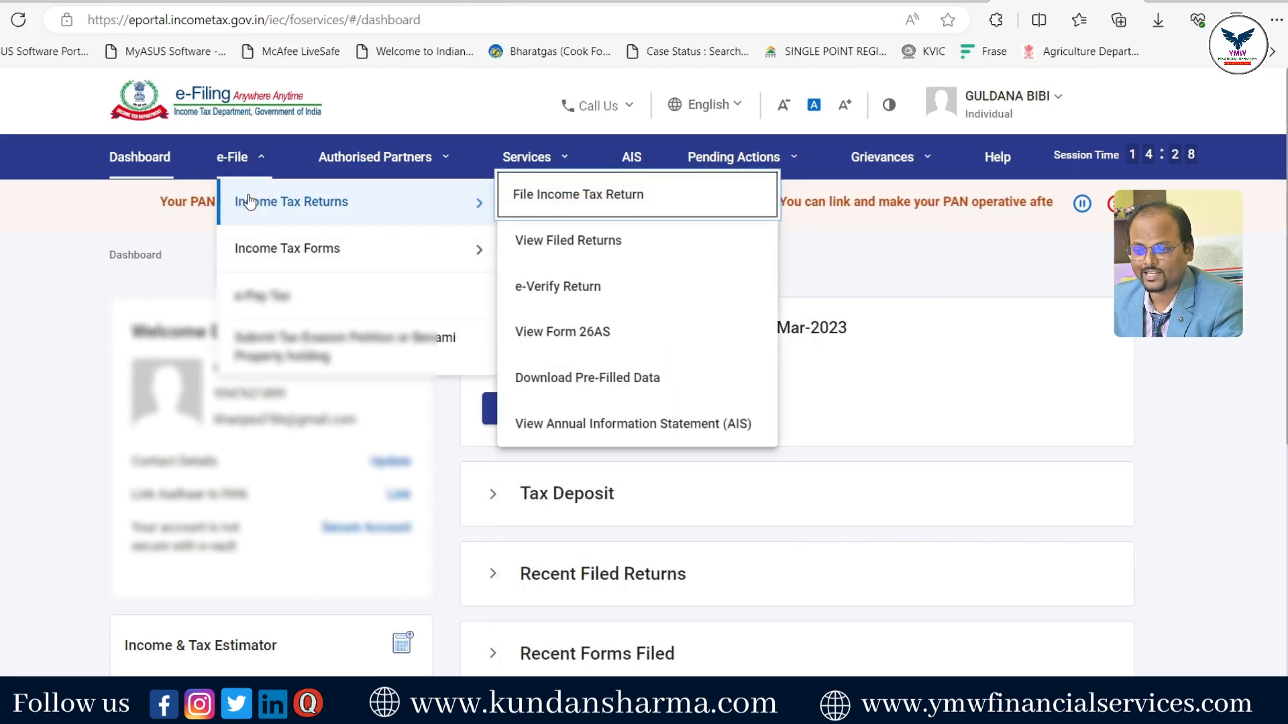
pyautogui.click(590, 203)
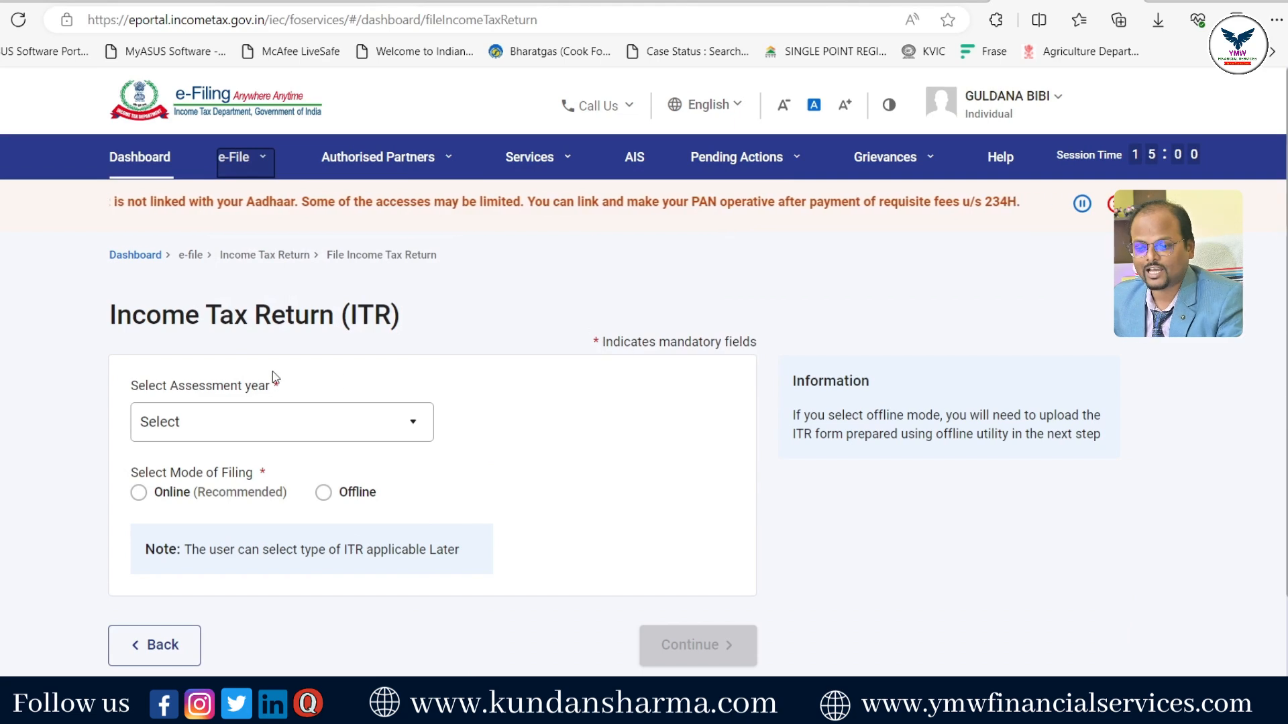
pyautogui.scroll(-2, 275, 377)
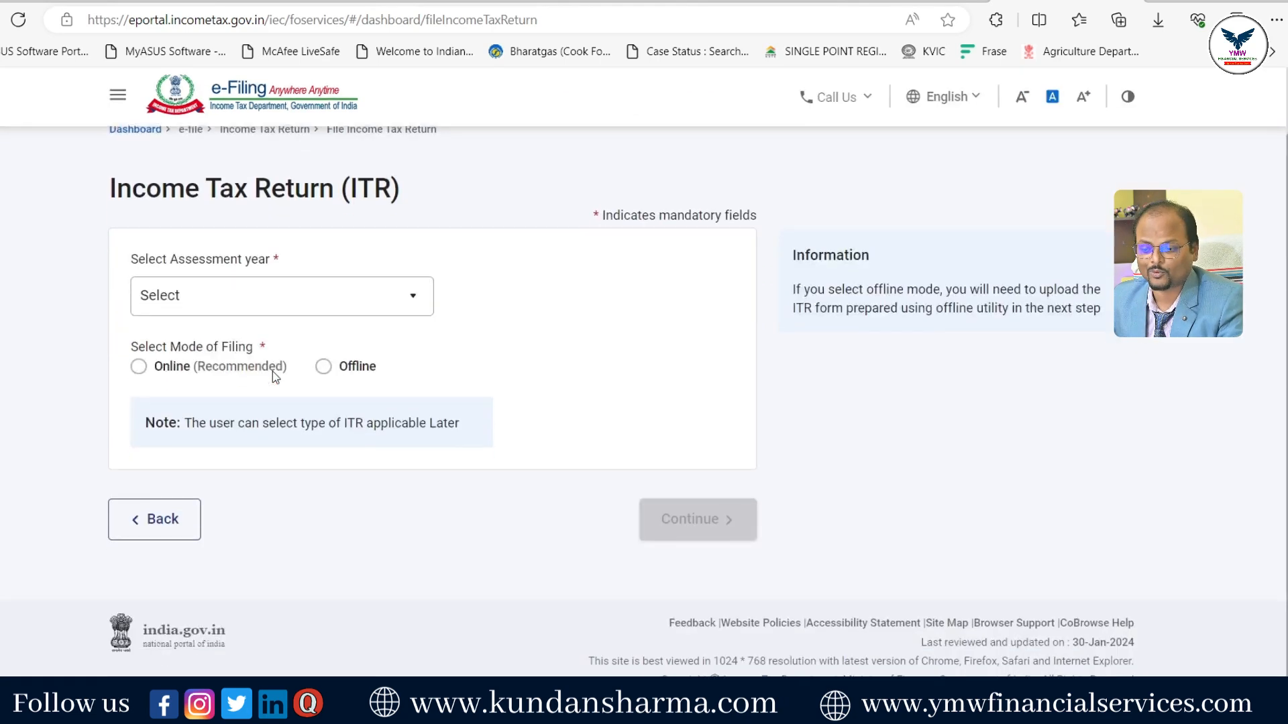
pyautogui.click(351, 310)
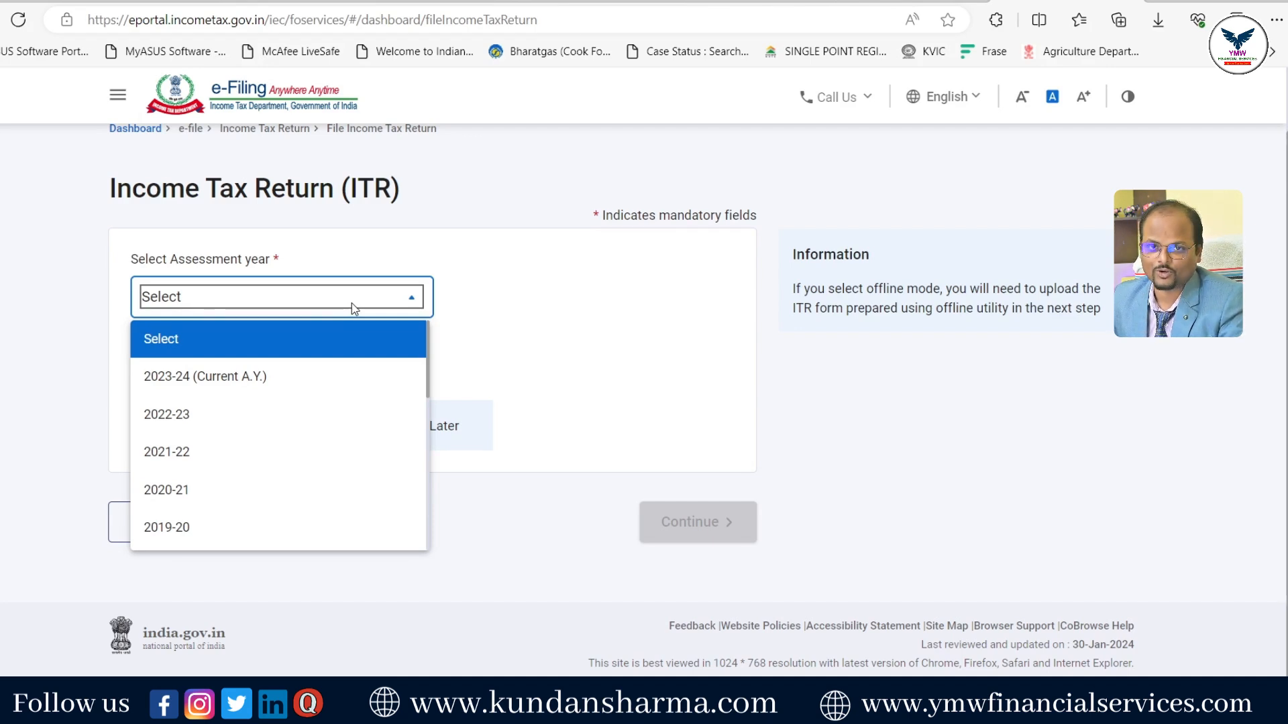
pyautogui.click(190, 379)
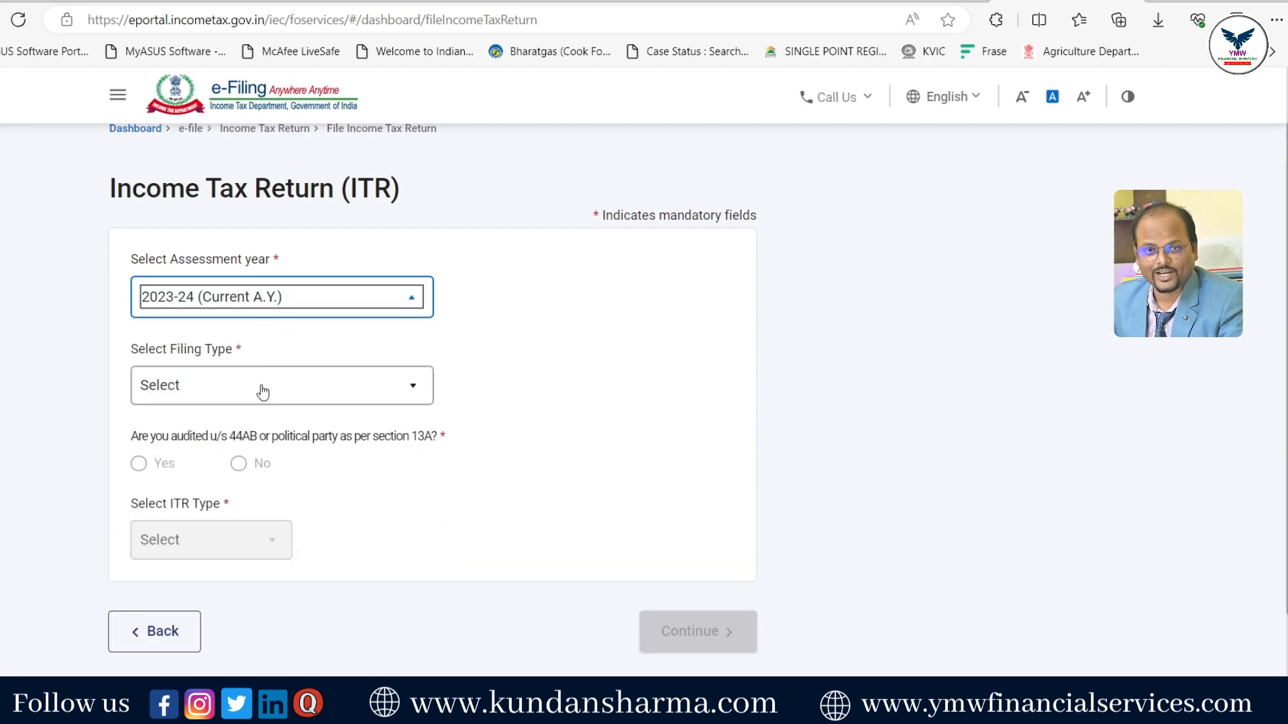
pyautogui.click(262, 393)
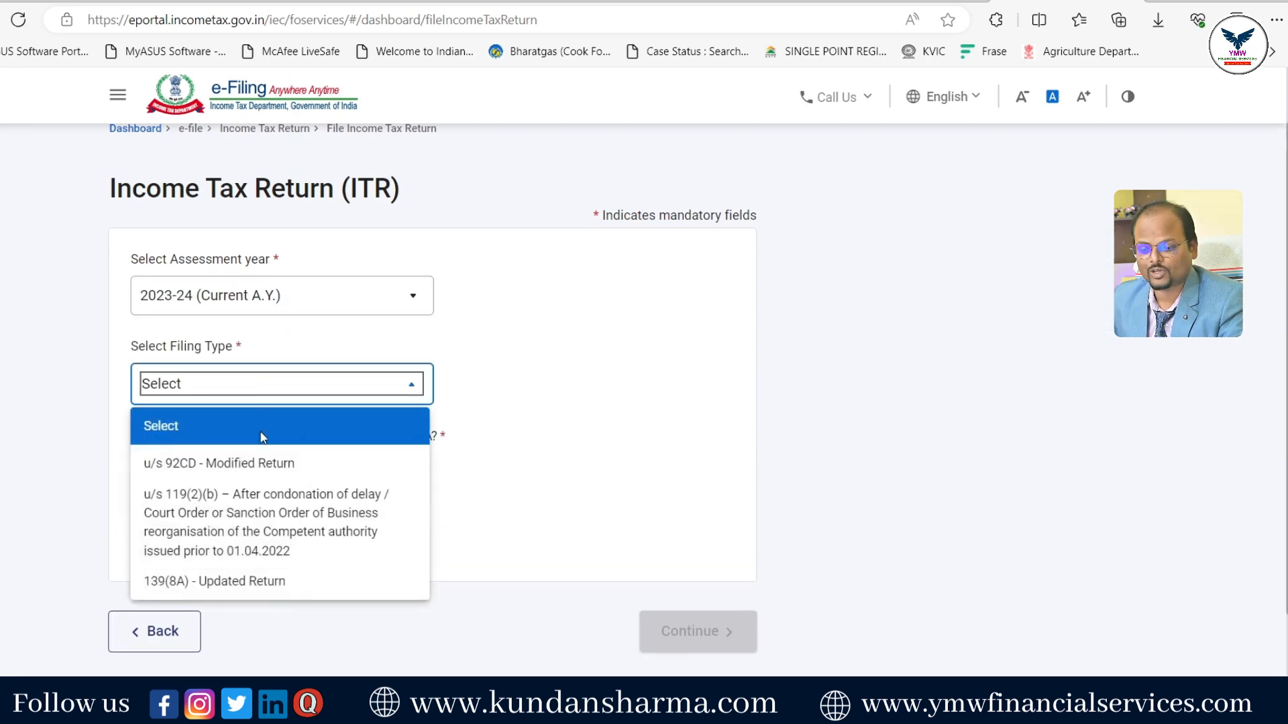
pyautogui.click(245, 591)
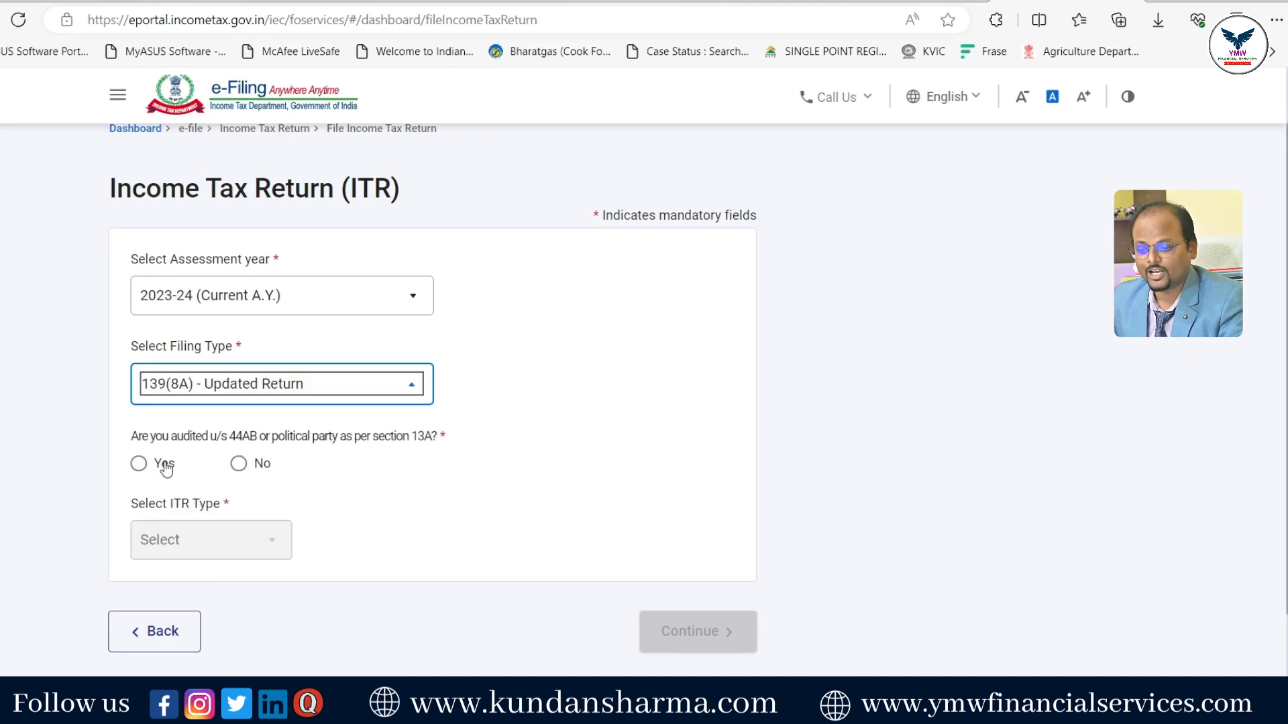
# - Answer No to the audit question, choose ITR-4, and confirm eligibility
pyautogui.click(238, 464)
pyautogui.scroll(-1, 456, 565)
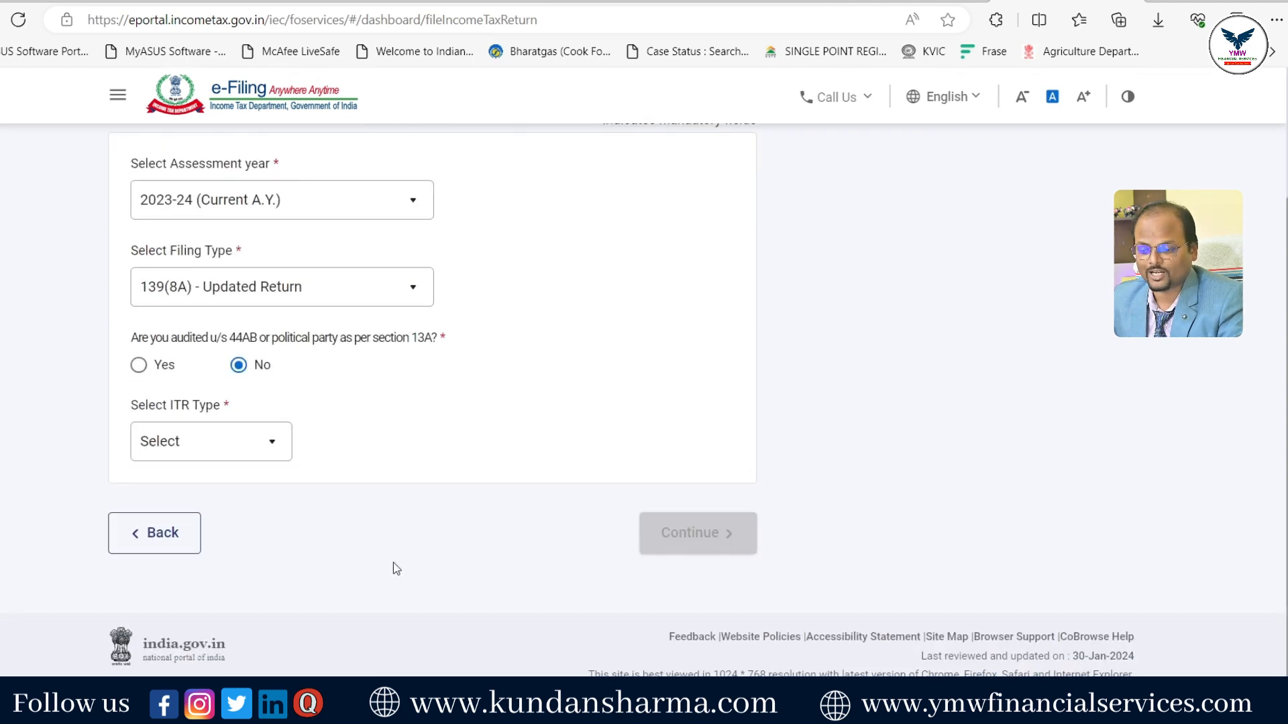
pyautogui.click(260, 448)
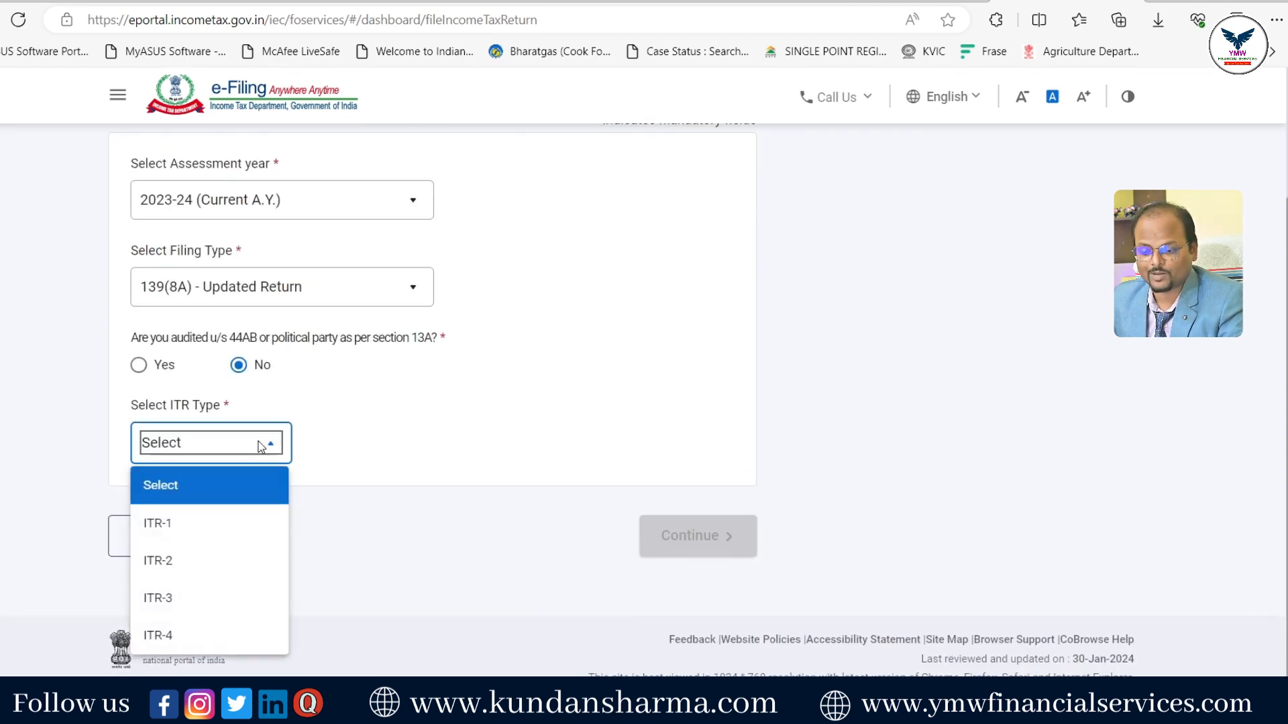
pyautogui.click(212, 636)
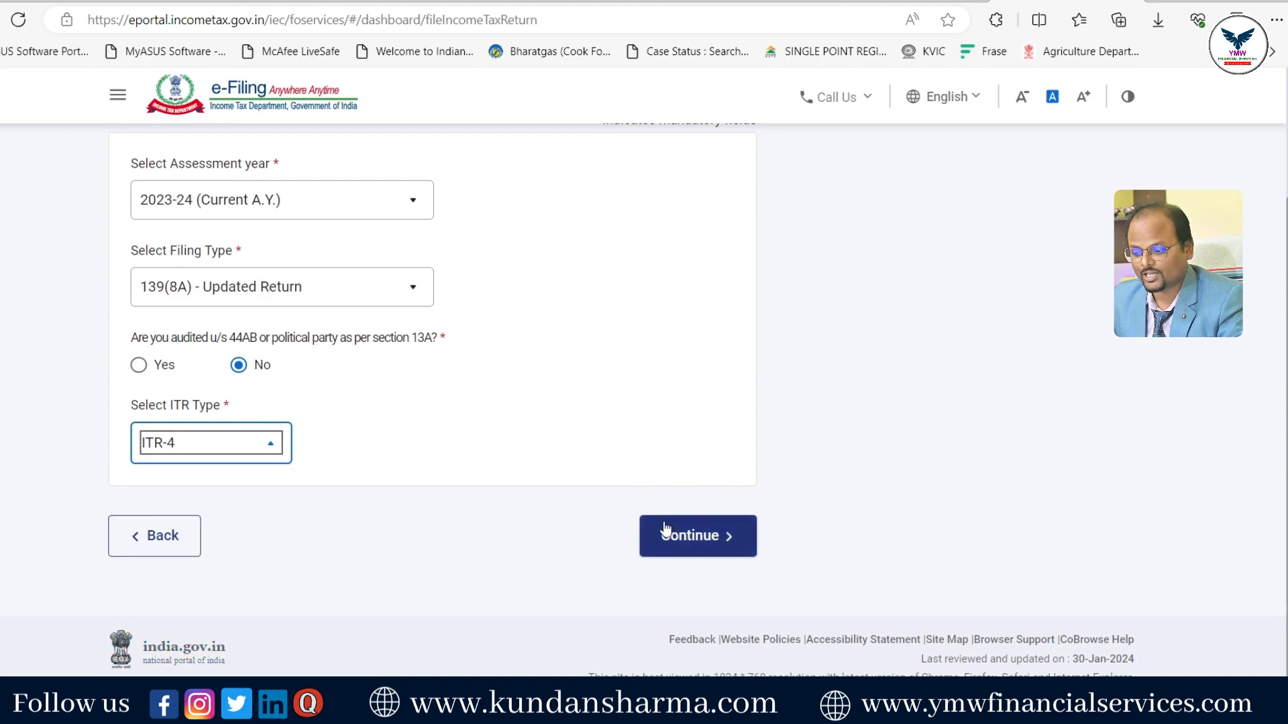
pyautogui.click(686, 544)
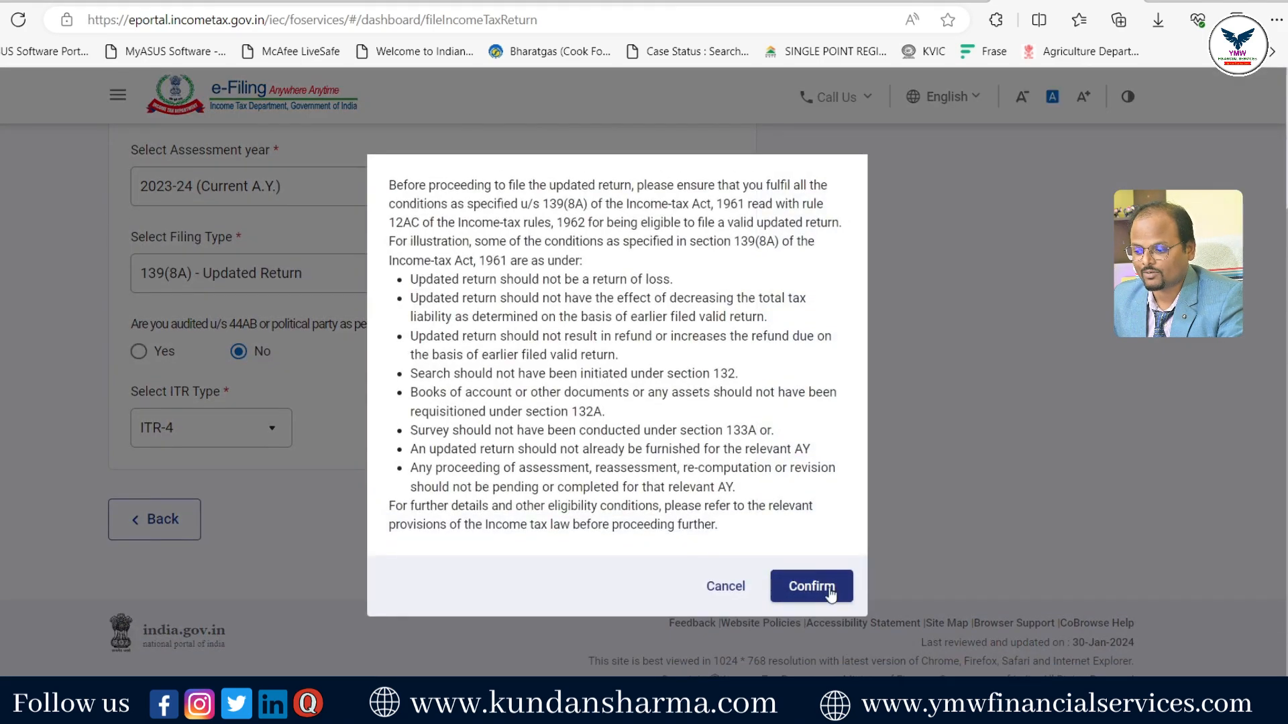
pyautogui.click(829, 589)
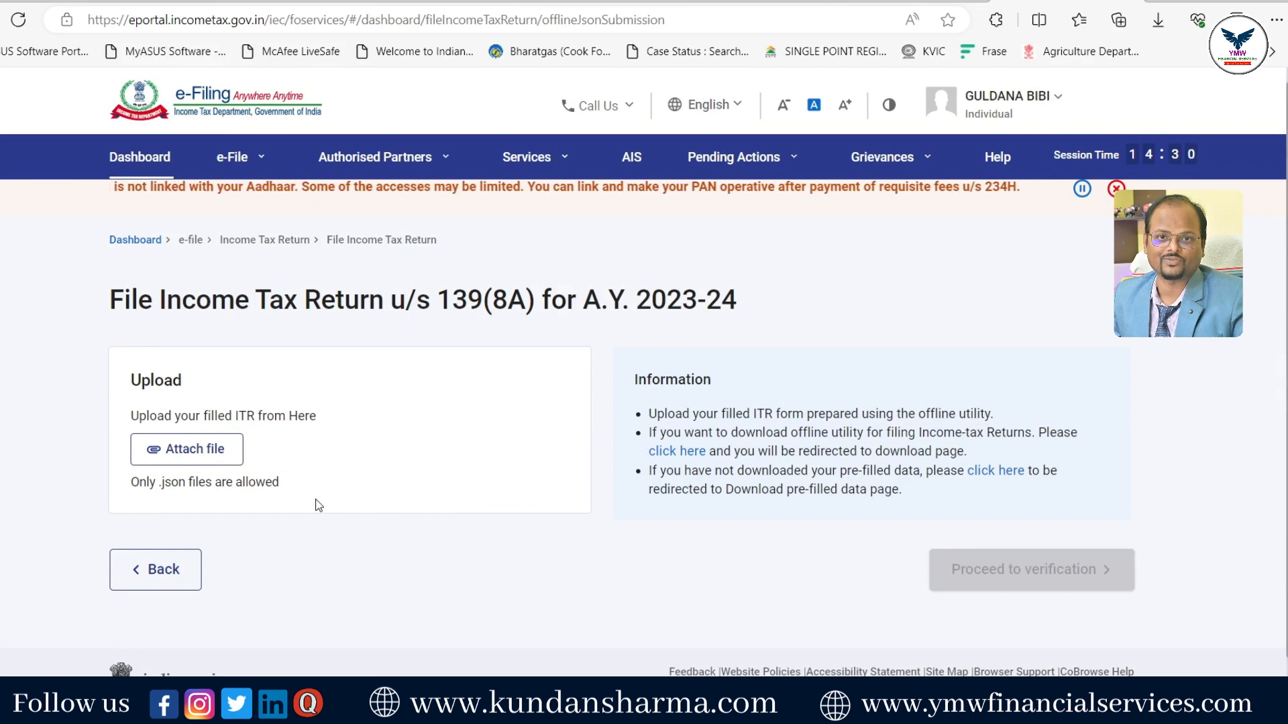
# - Upload the generated ITR-4 JSON from Downloads and proceed to verification
pyautogui.click(172, 451)
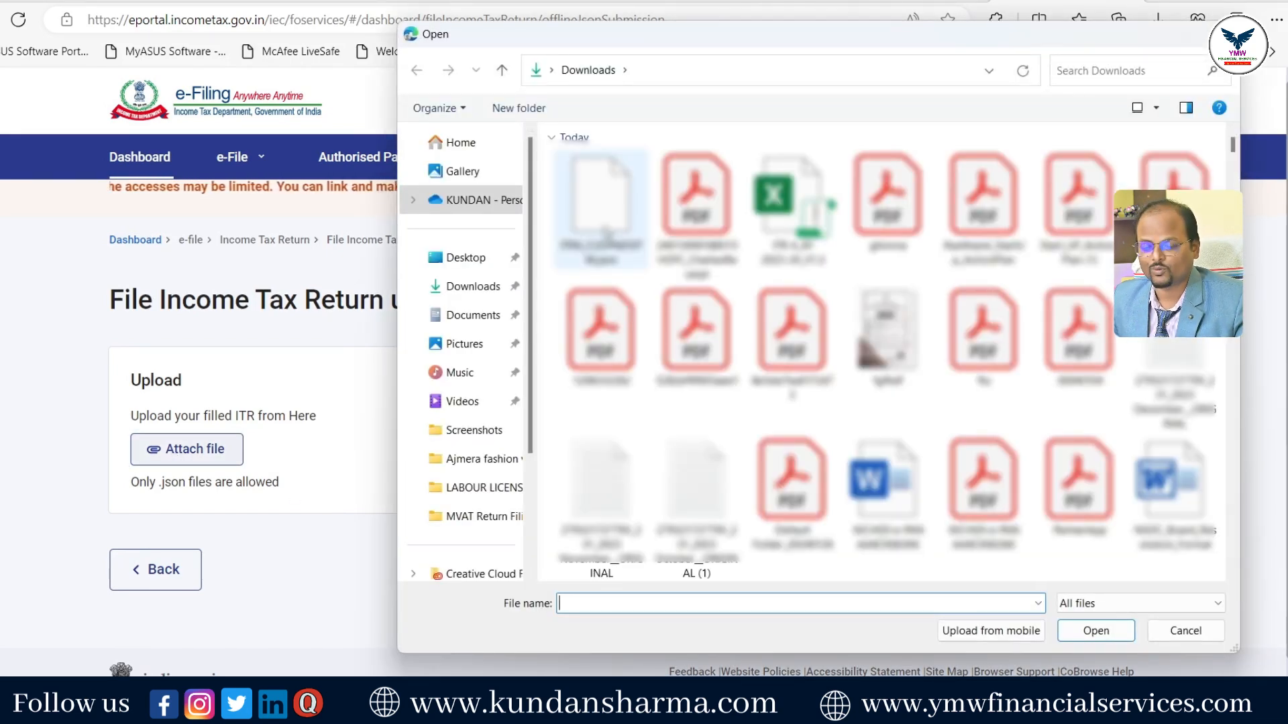
pyautogui.doubleClick(606, 233)
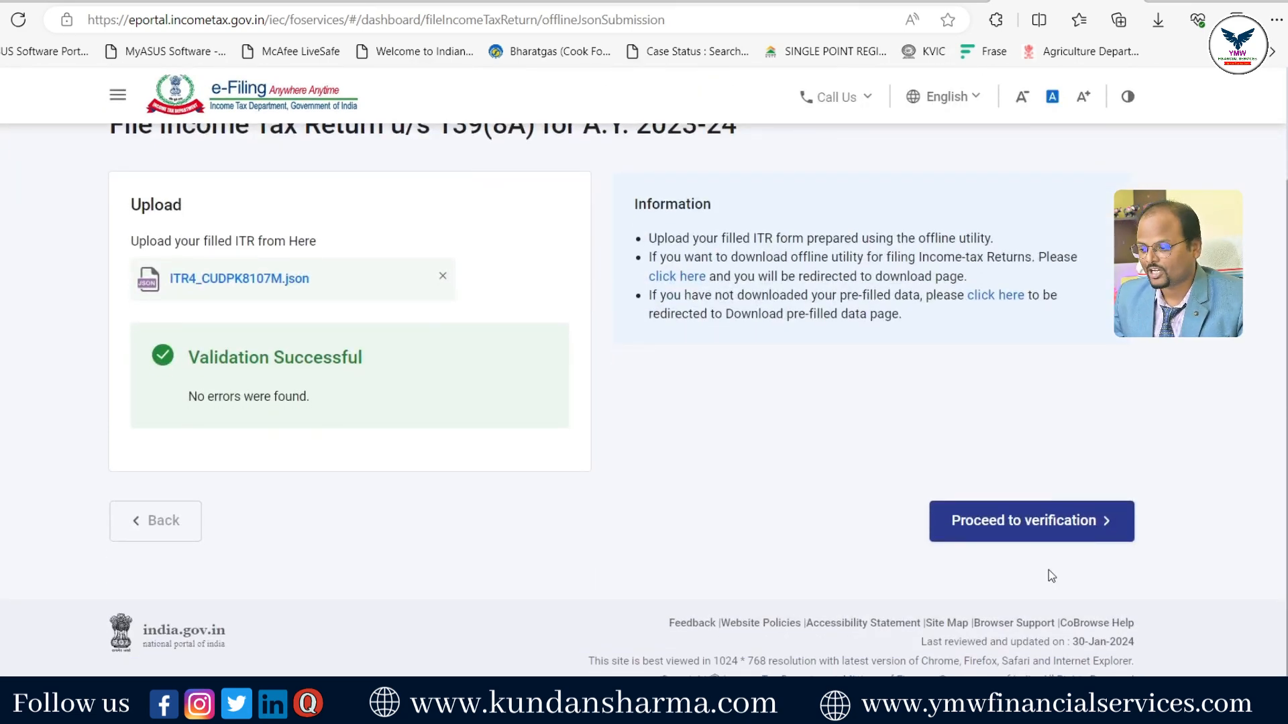
pyautogui.click(986, 546)
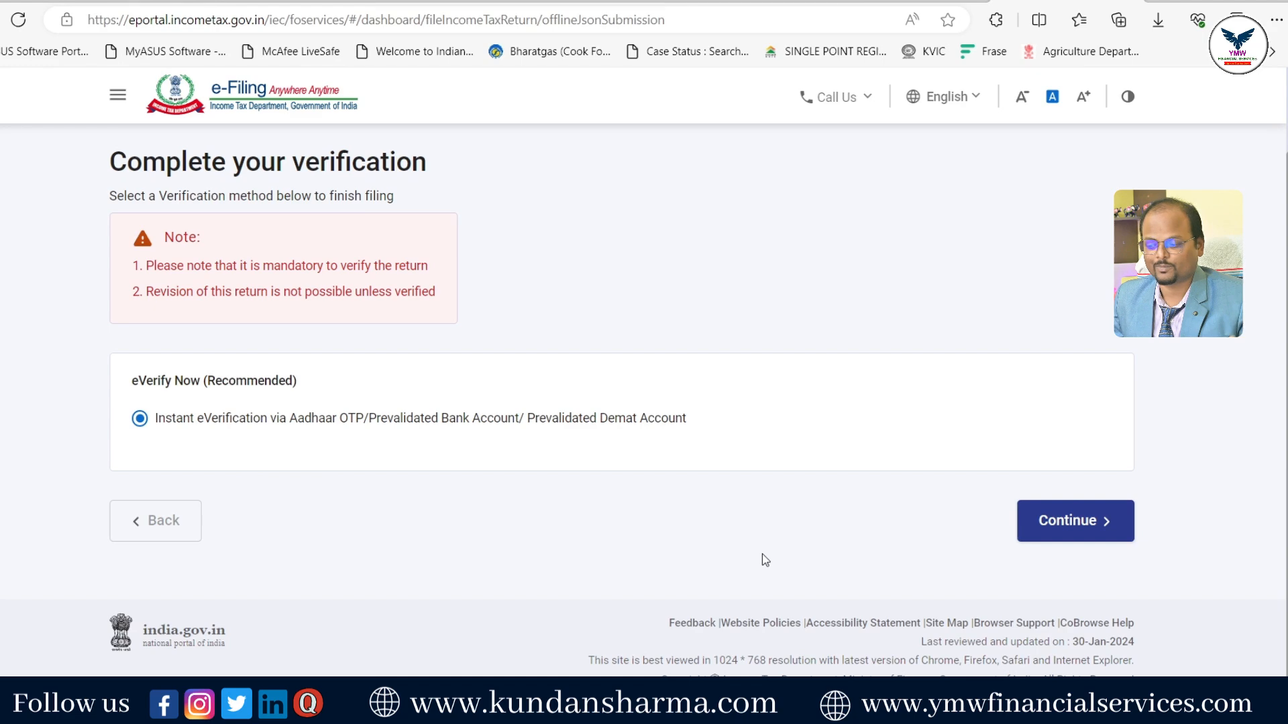
# - Pick EVC through the bank account as the e-verification method and generate the code
pyautogui.click(1076, 536)
pyautogui.scroll(-4, 476, 513)
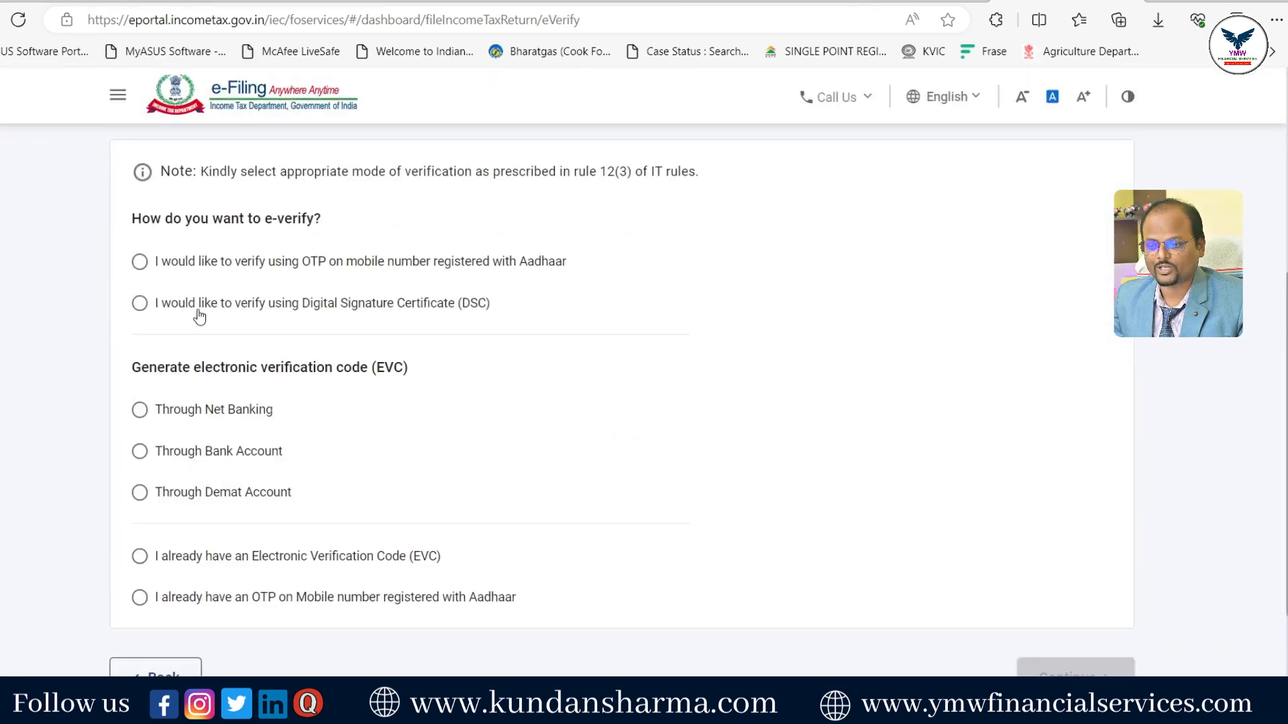
pyautogui.click(139, 261)
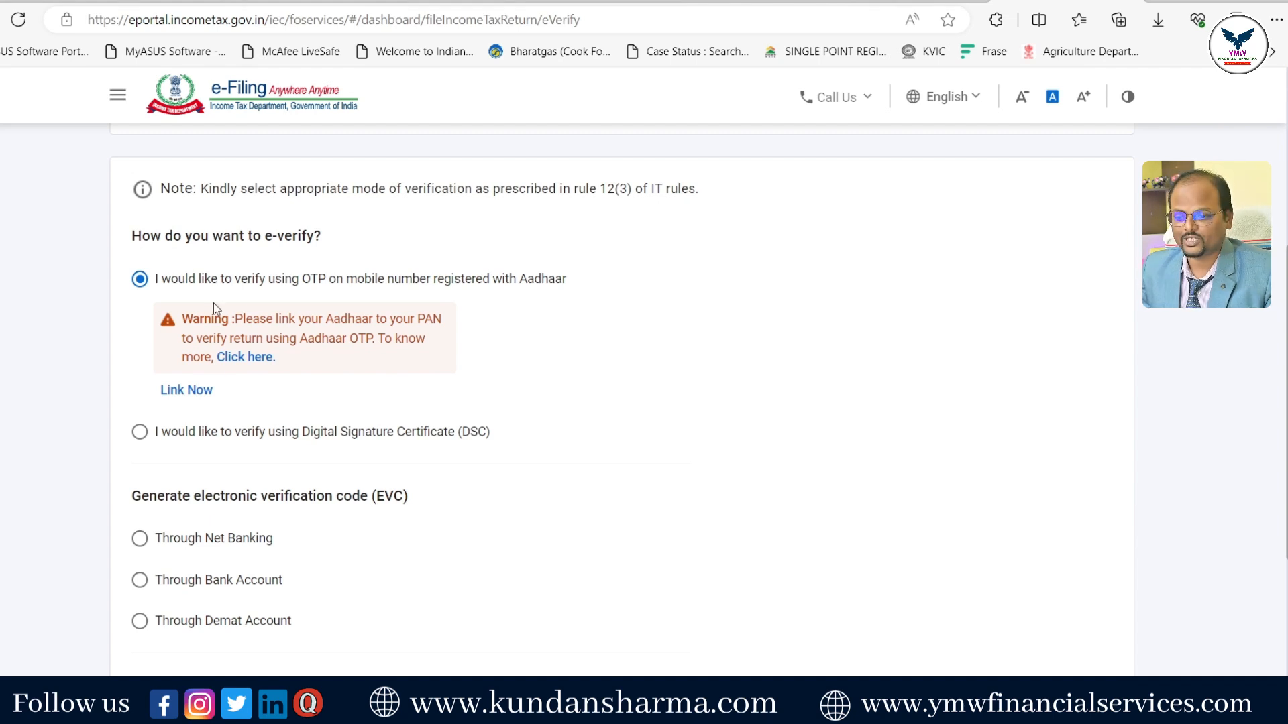
pyautogui.scroll(-1, 362, 463)
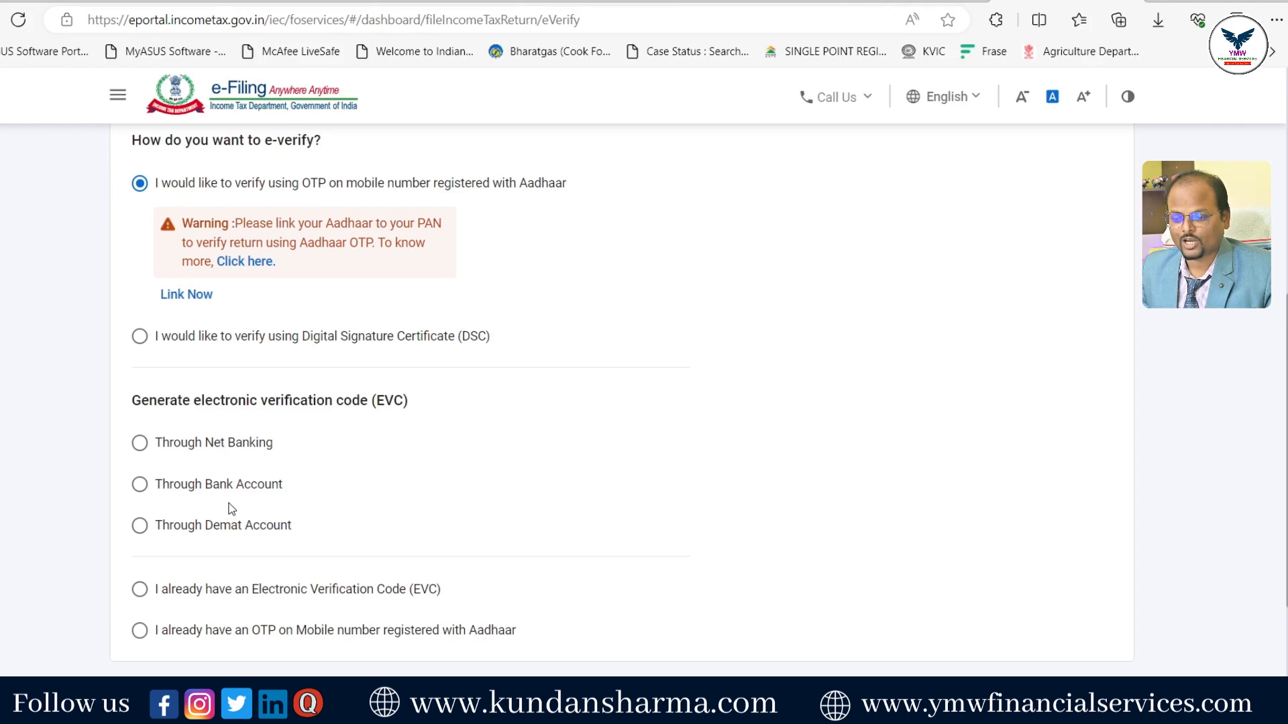
pyautogui.click(141, 485)
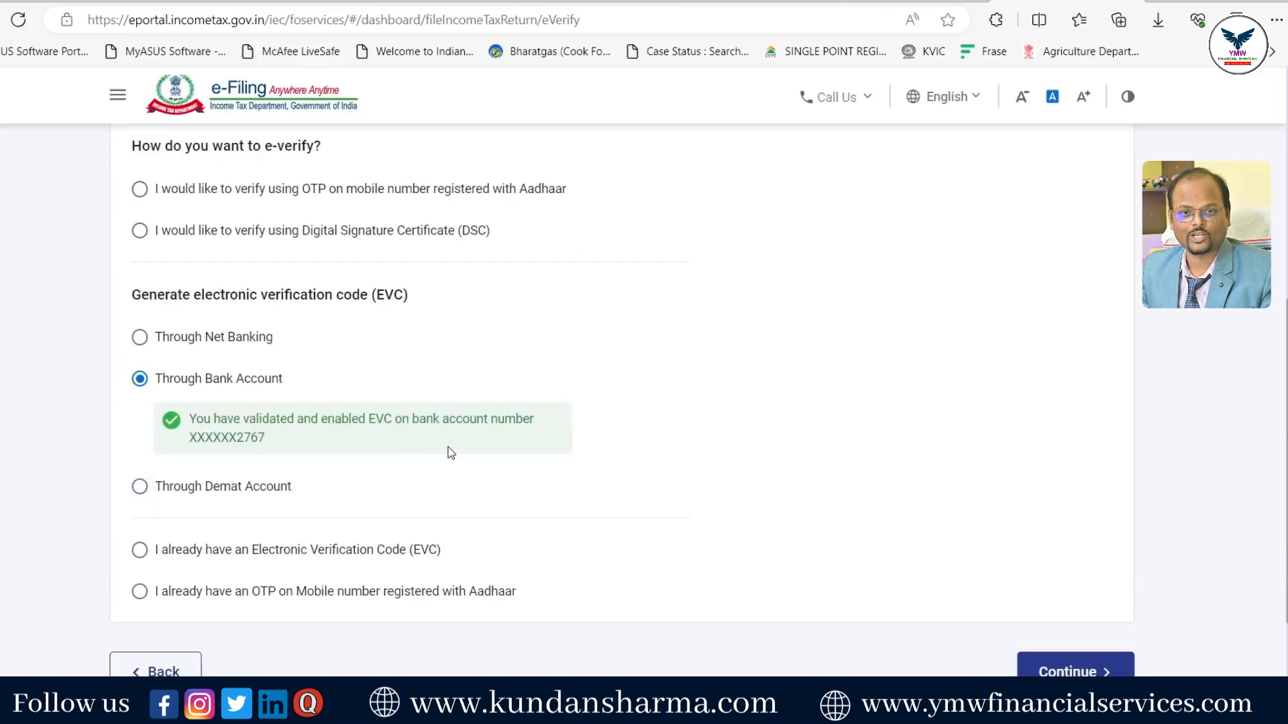
pyautogui.scroll(-2, 1149, 554)
pyautogui.click(1097, 530)
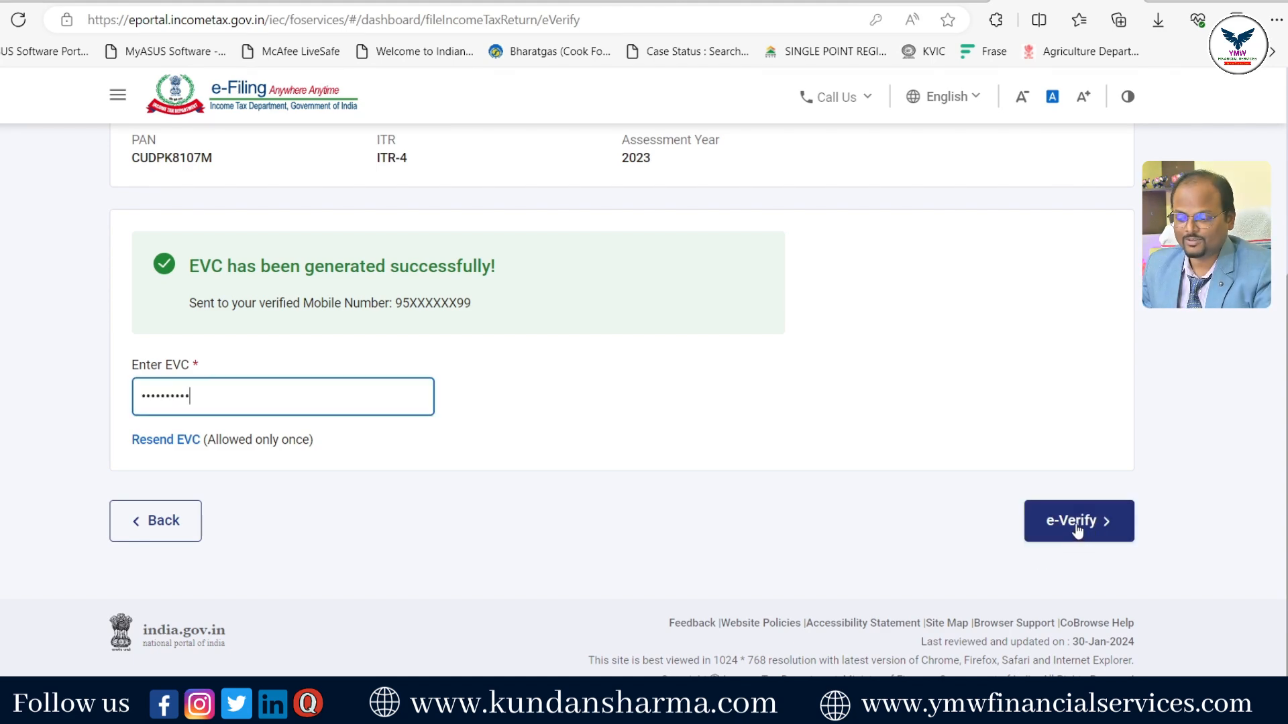
# - E-verify the updated return with the EVC and submit it for filing
pyautogui.click(1076, 530)
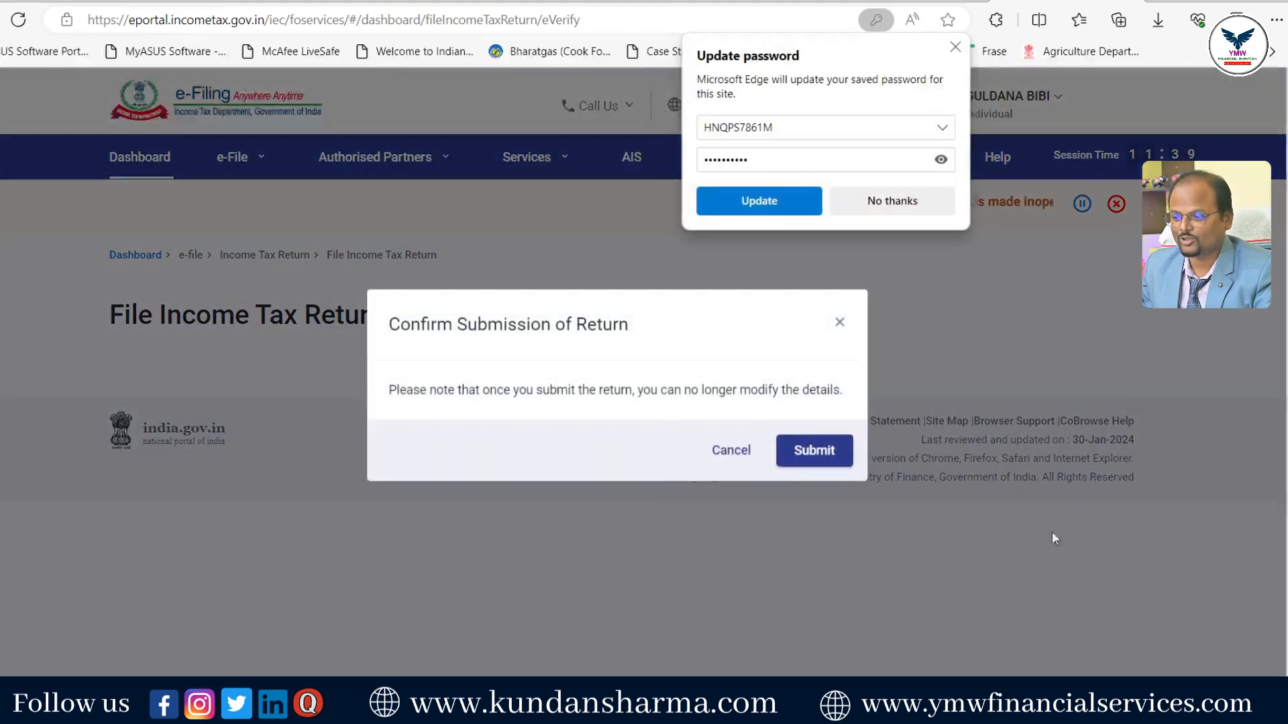
pyautogui.click(890, 201)
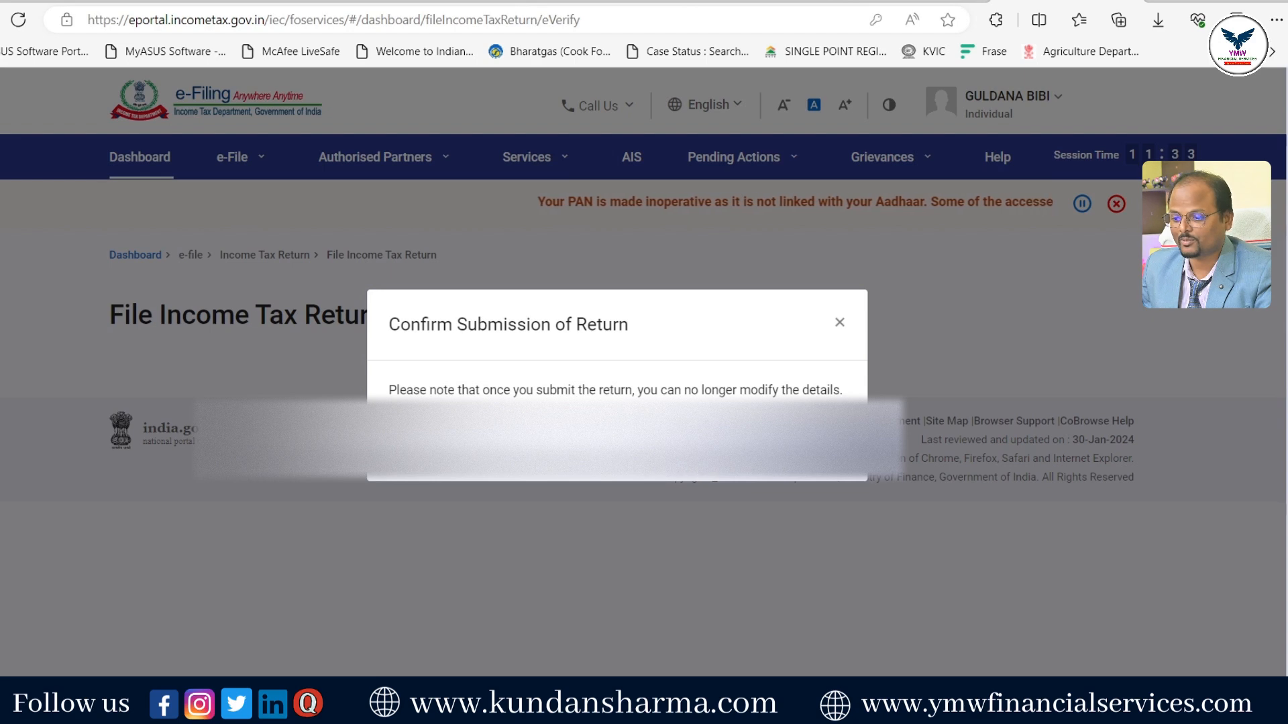
pyautogui.click(804, 444)
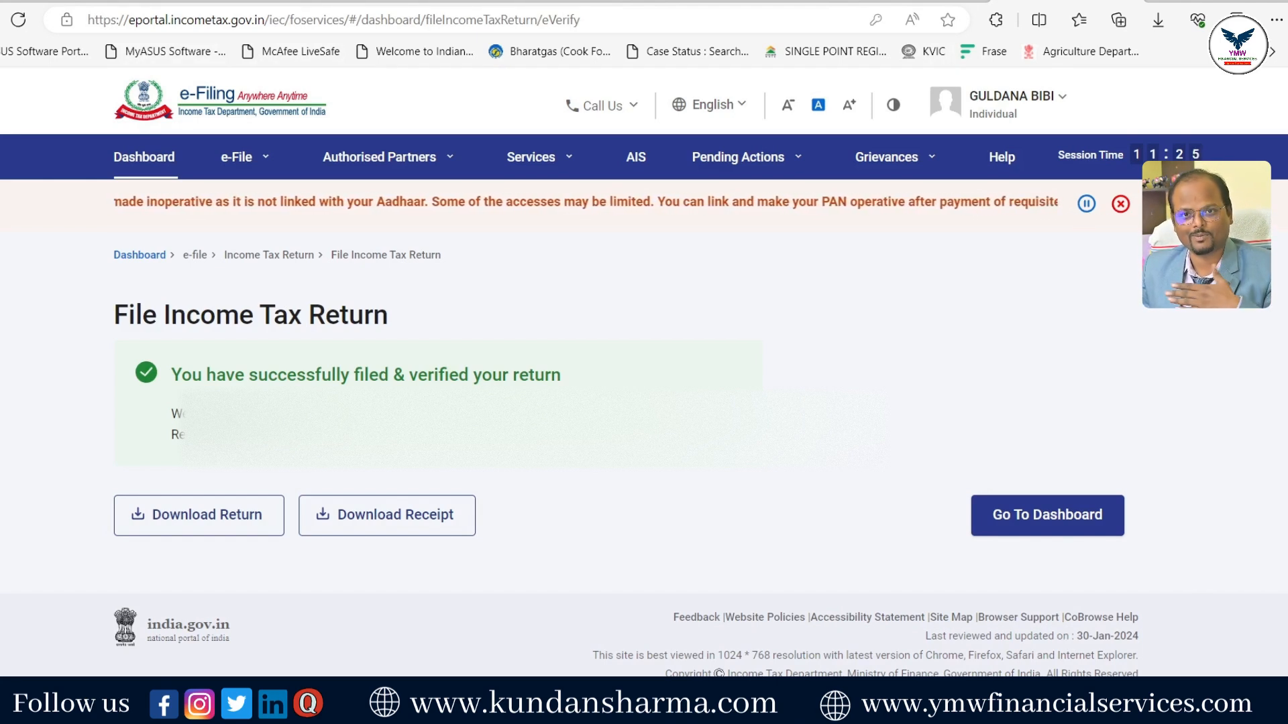
# - Download the filed return and acknowledgement receipt, then open the acknowledgement PDF
pyautogui.click(189, 521)
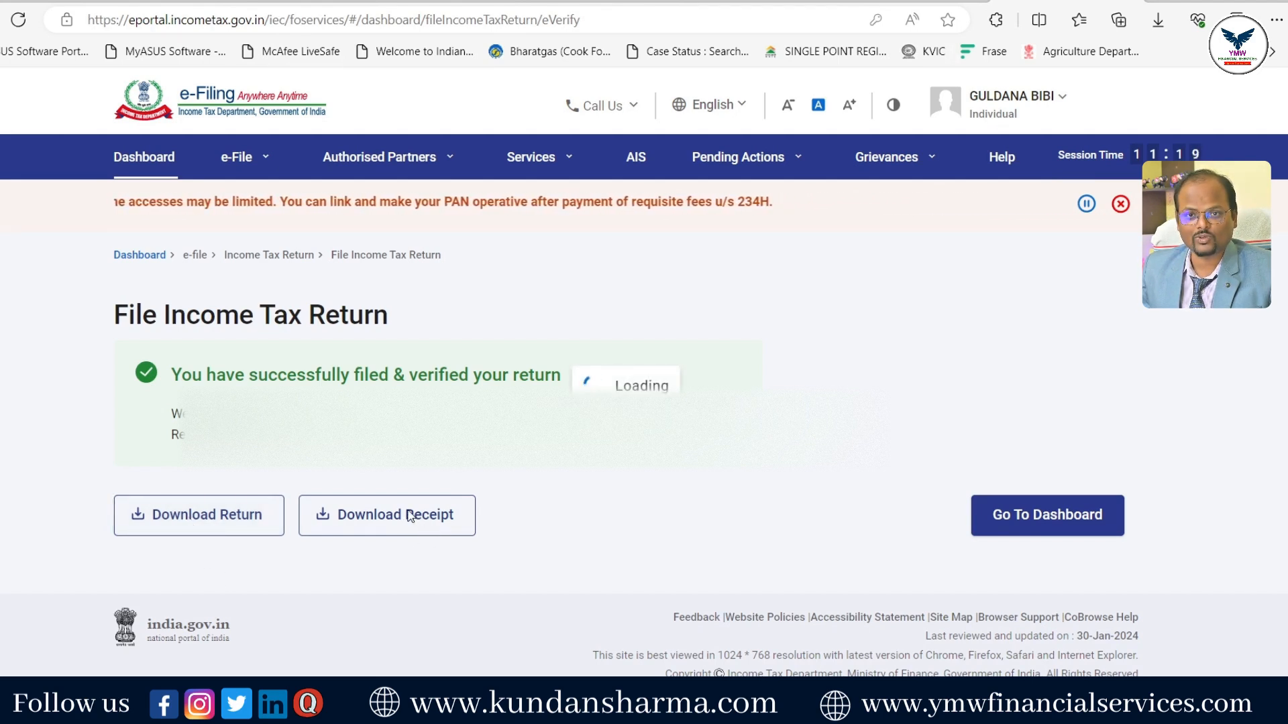
pyautogui.click(370, 527)
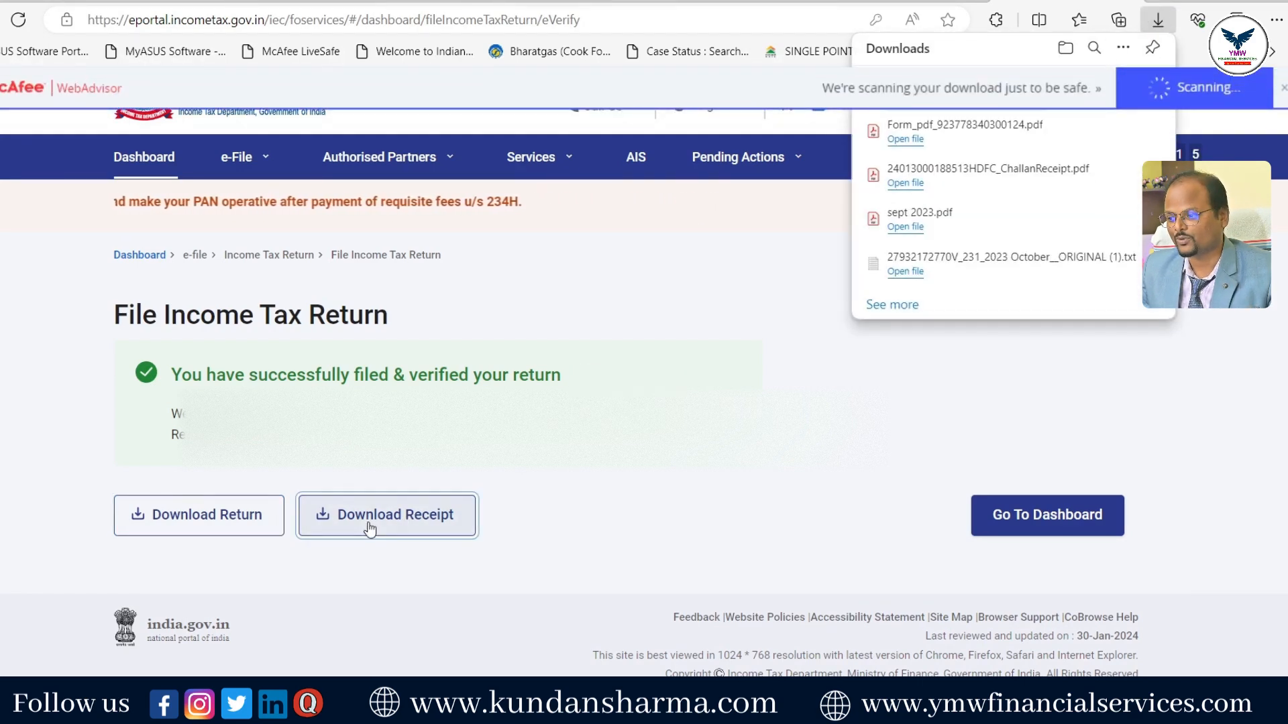
pyautogui.click(906, 93)
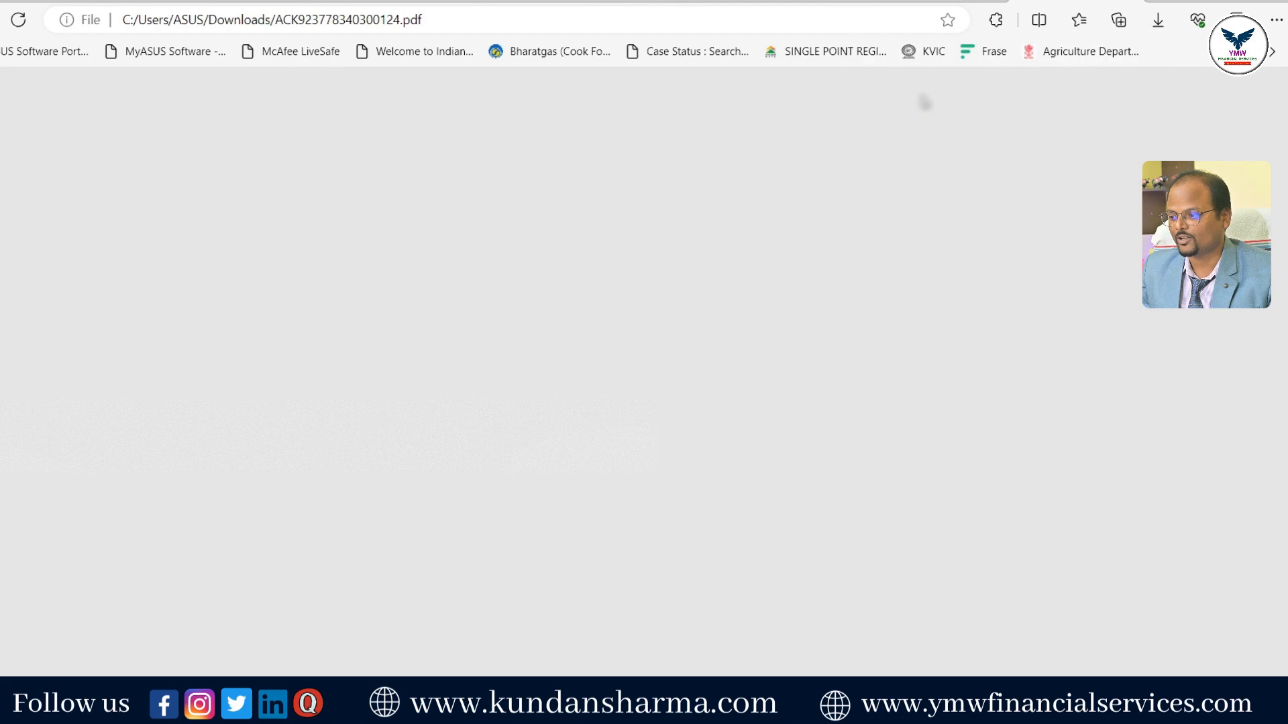
pyautogui.scroll(-3, 716, 314)
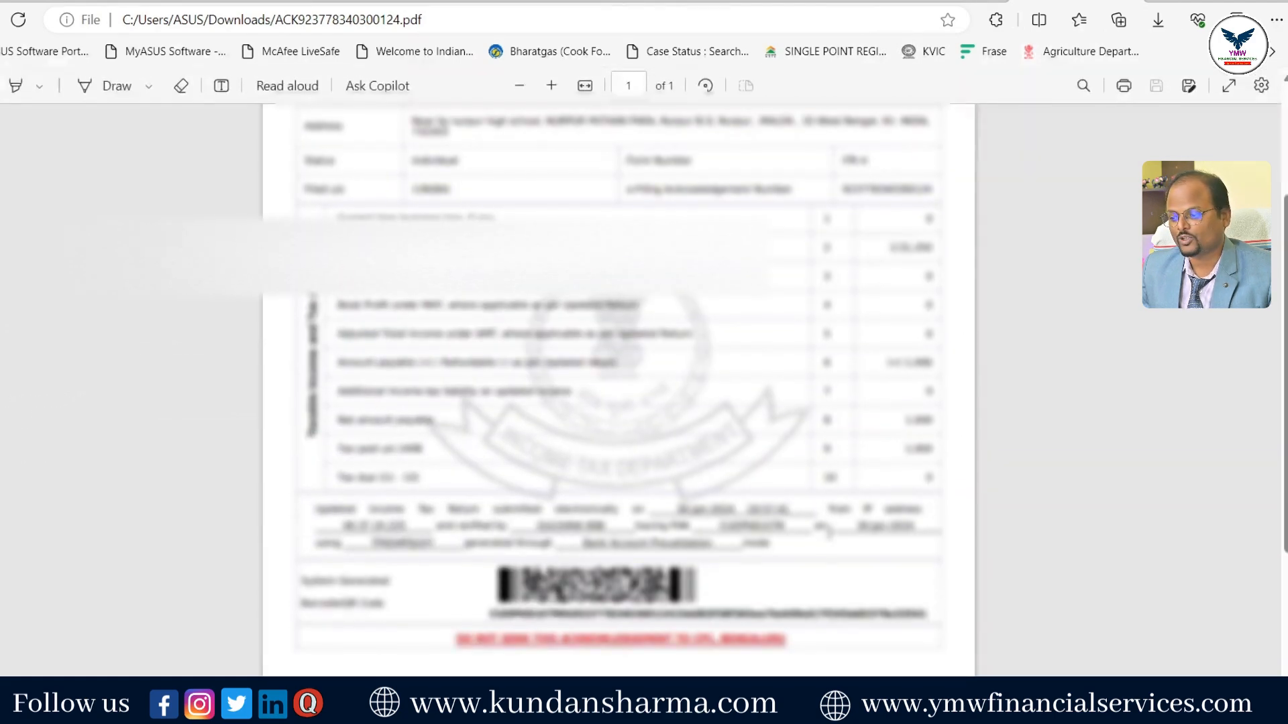